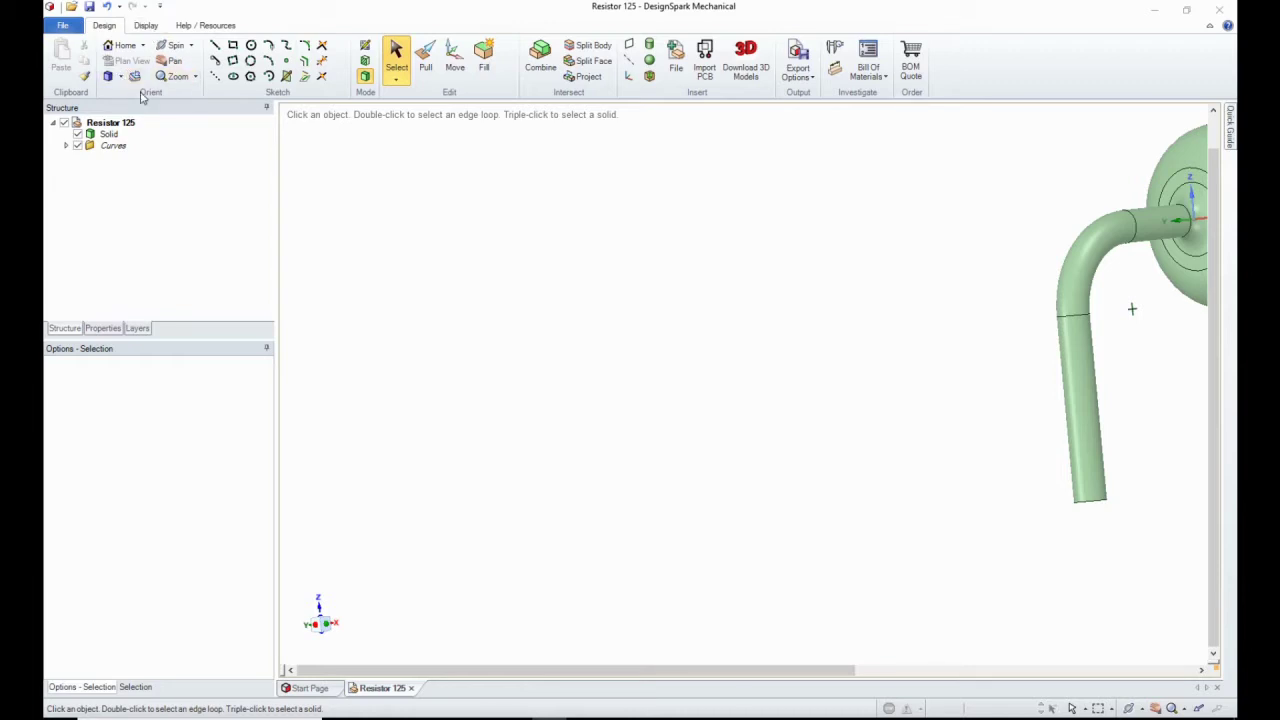
- Bring the whole resistor back into view in its home orientation
click(121, 79)
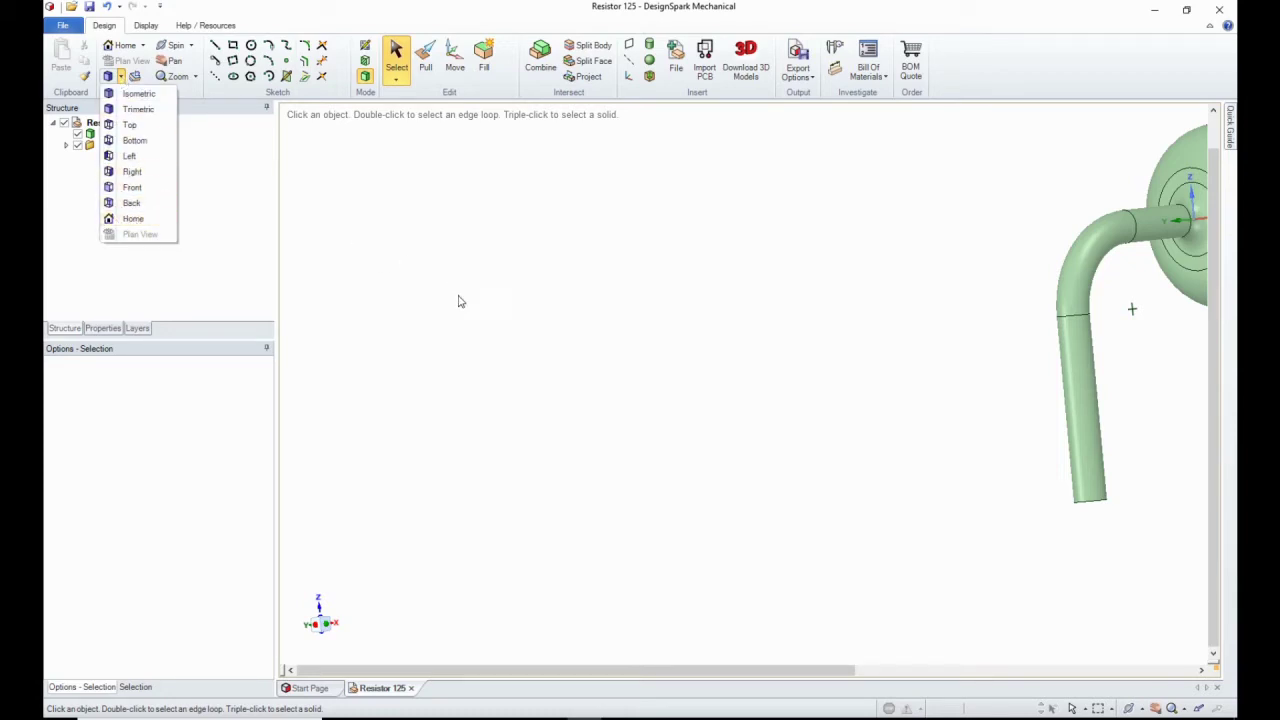
click(459, 300)
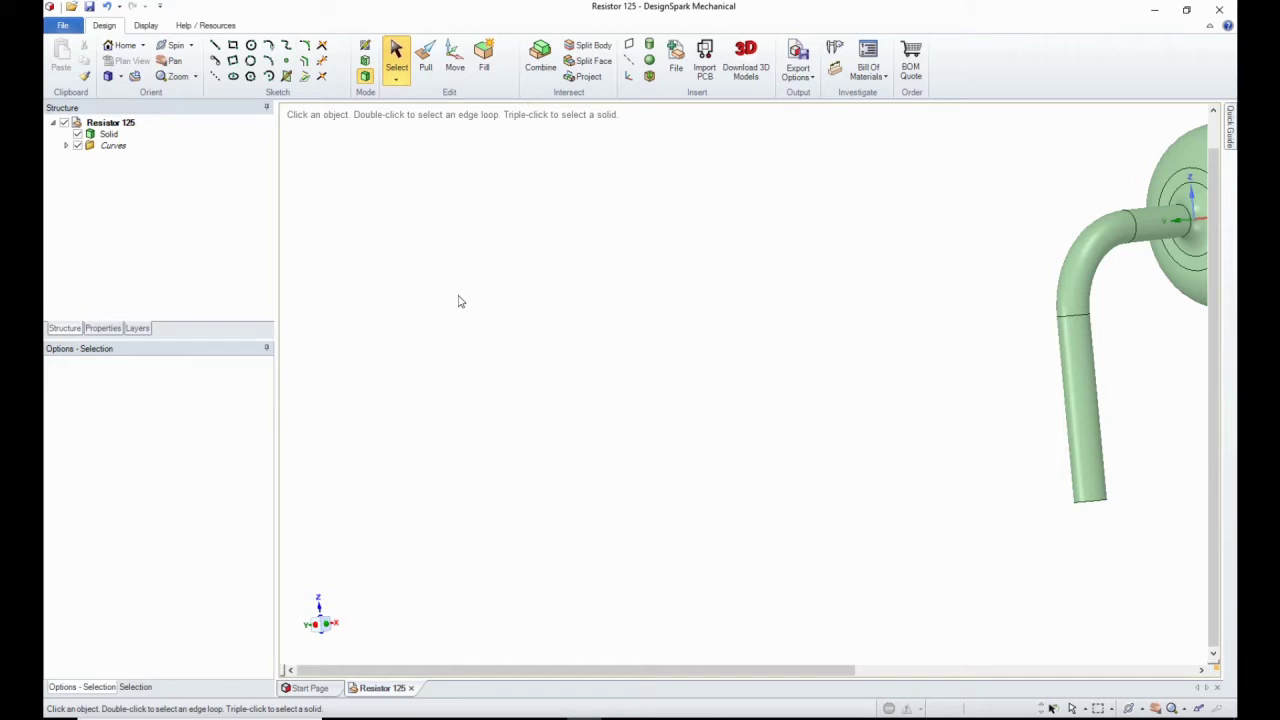
key(h)
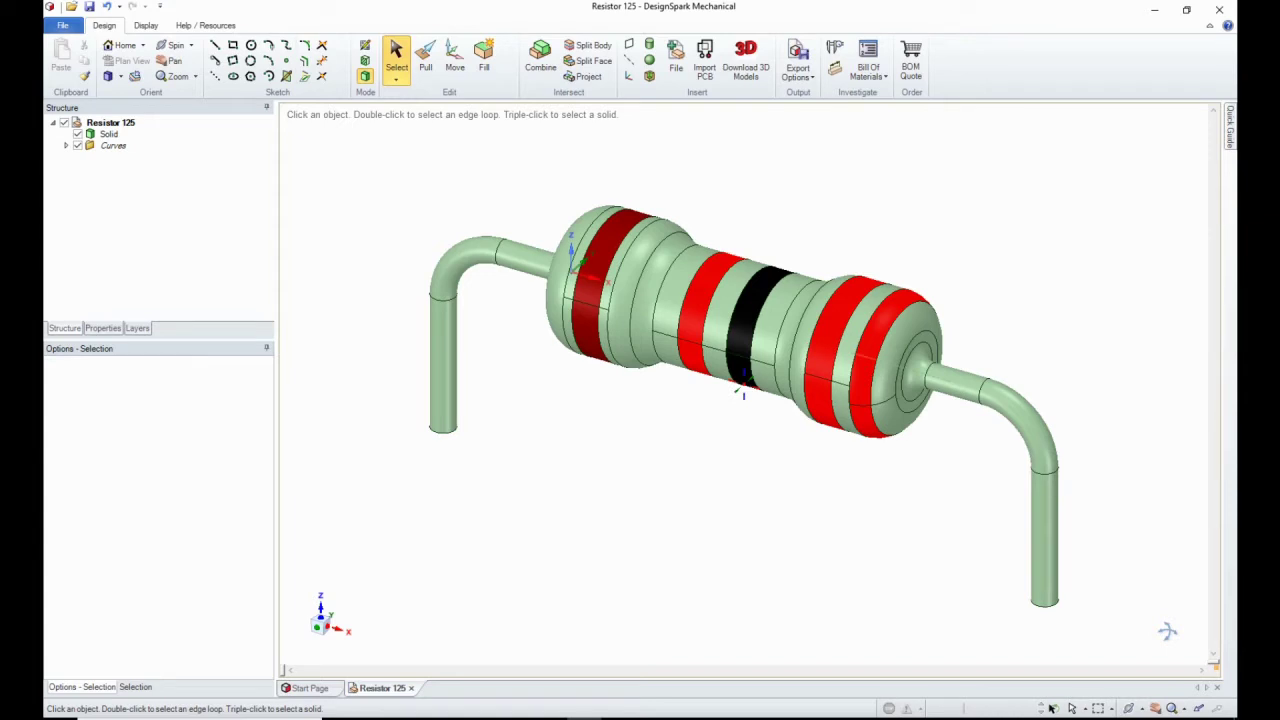
- Spin the resistor freely to examine its body and colour bands from several angles
mouse_move(1167, 631)
middle_down()
mouse_move(1171, 534)
mouse_move(1184, 557)
mouse_move(1146, 600)
mouse_move(929, 597)
mouse_move(1057, 606)
mouse_move(1117, 594)
mouse_move(1184, 521)
mouse_move(1180, 606)
mouse_move(1146, 637)
mouse_move(1173, 639)
middle_up()
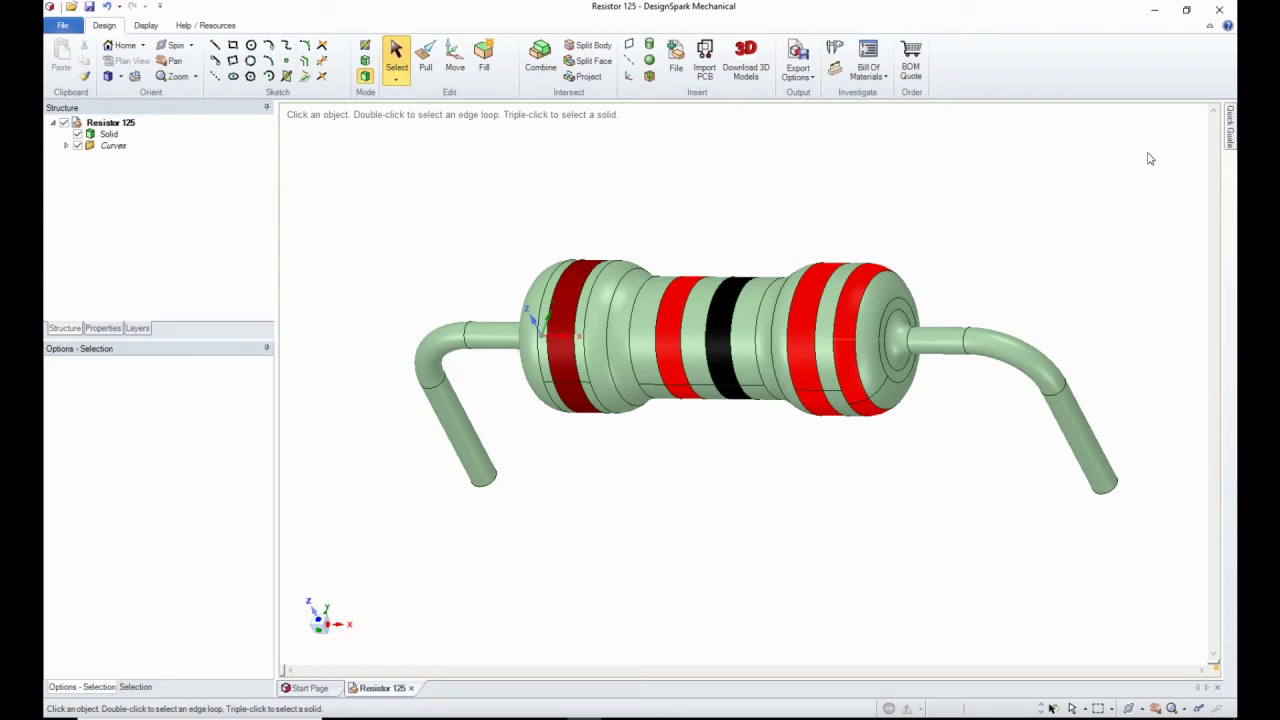
middle_drag(1150, 158, 1137, 182)
middle_drag(337, 152, 378, 120)
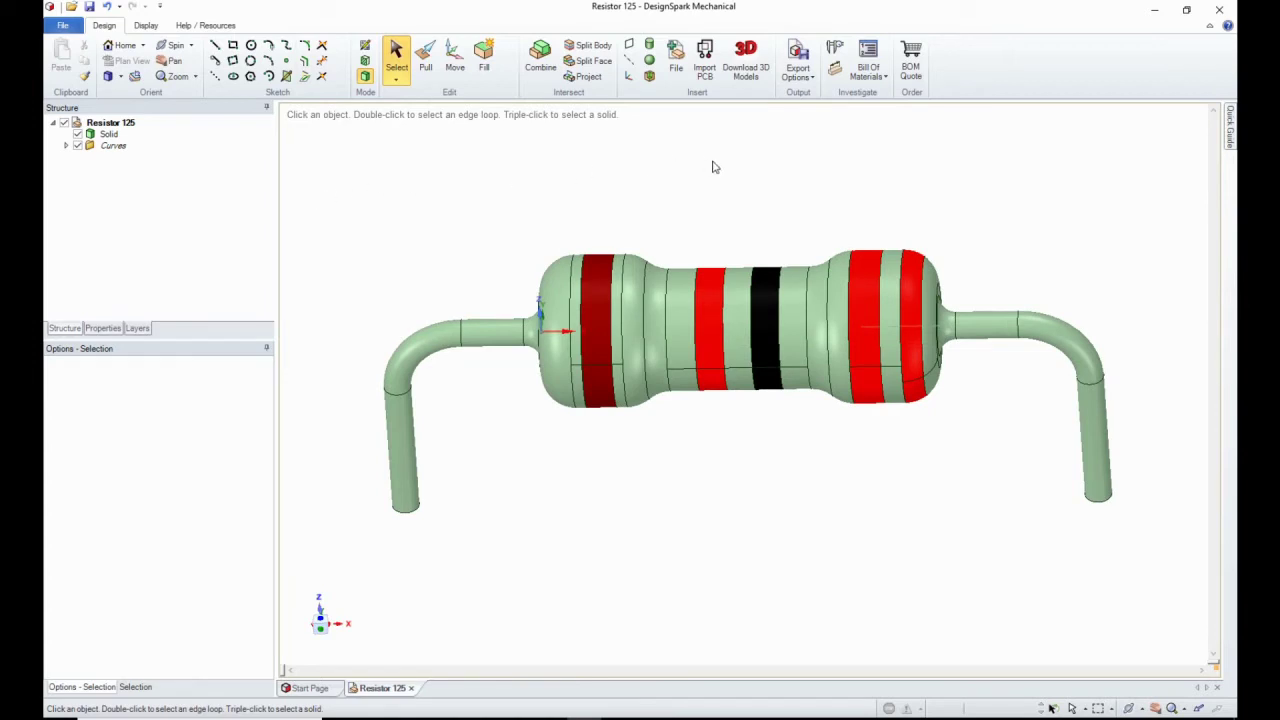
mouse_move(731, 171)
middle_down()
mouse_move(706, 166)
mouse_move(780, 163)
mouse_move(731, 160)
mouse_move(760, 223)
mouse_move(760, 177)
mouse_move(749, 225)
mouse_move(746, 206)
mouse_move(745, 272)
mouse_move(751, 177)
mouse_move(742, 330)
mouse_move(754, 193)
middle_up()
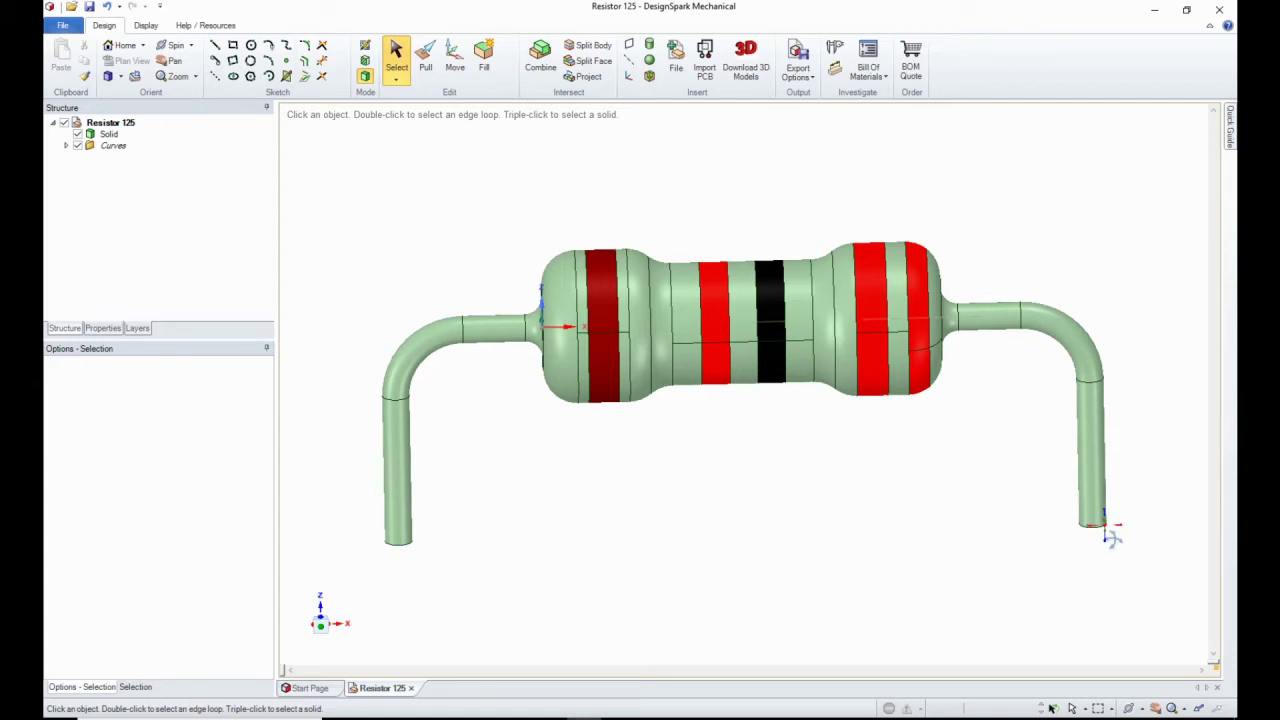
- Spin the resistor about its lead tips and end faces, and restore the home view
middle_drag(1112, 537, 1040, 516)
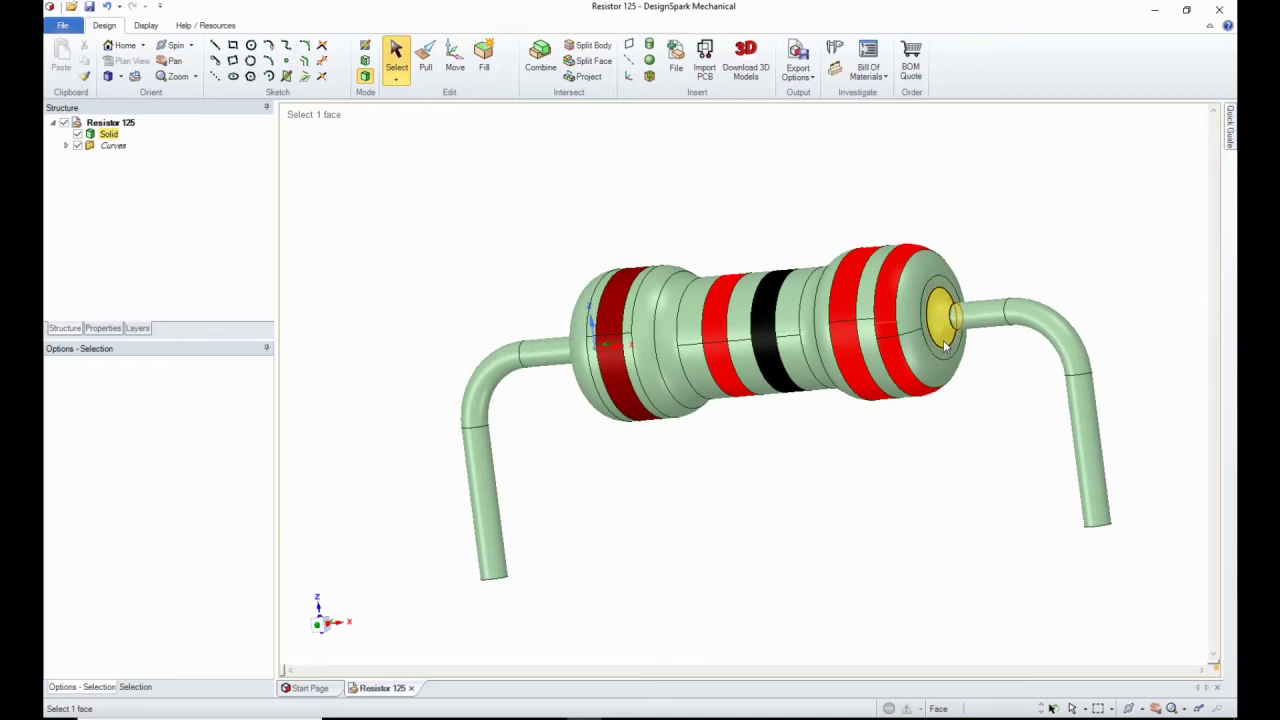
middle_drag(942, 340, 1097, 354)
click(668, 288)
middle_drag(668, 288, 712, 295)
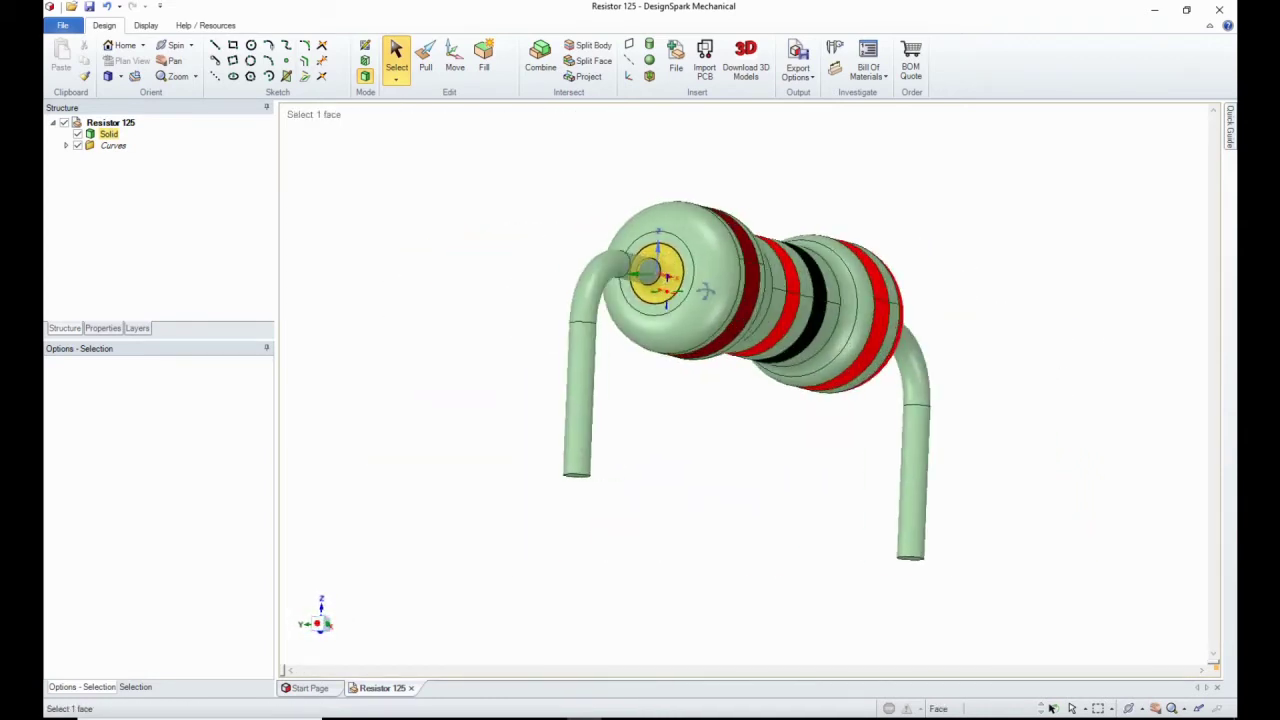
click(588, 497)
middle_drag(577, 486, 614, 300)
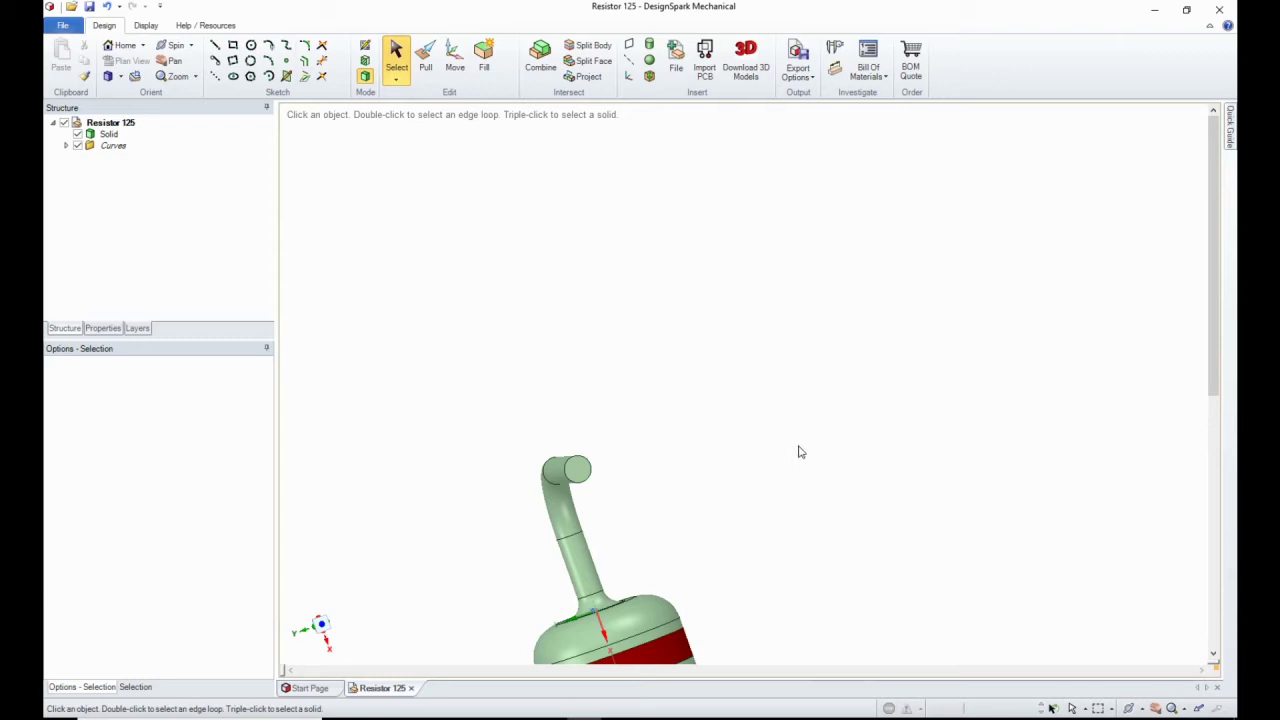
key(h)
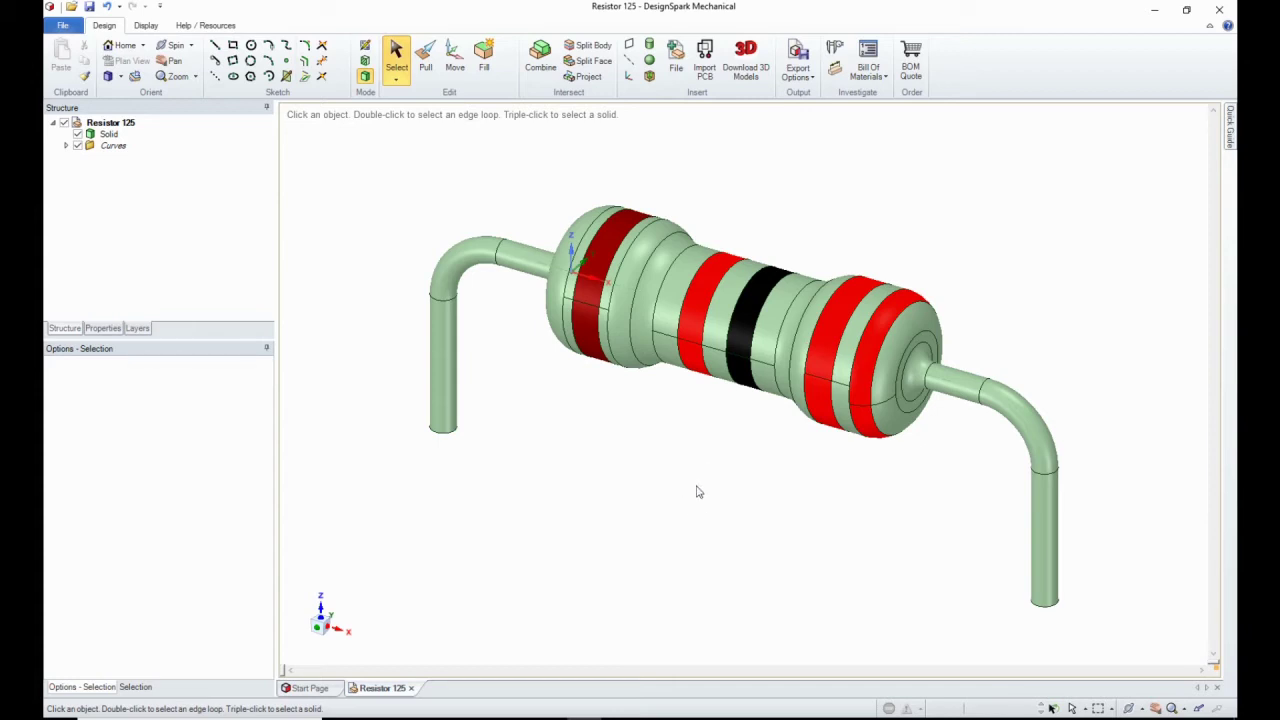
- Tilt the resistor slightly and pan it around the workspace without changing its zoom level
mouse_move(697, 491)
middle_down()
mouse_move(706, 451)
mouse_move(663, 463)
mouse_move(714, 453)
mouse_move(680, 460)
mouse_move(709, 434)
mouse_move(677, 451)
mouse_move(708, 458)
middle_up()
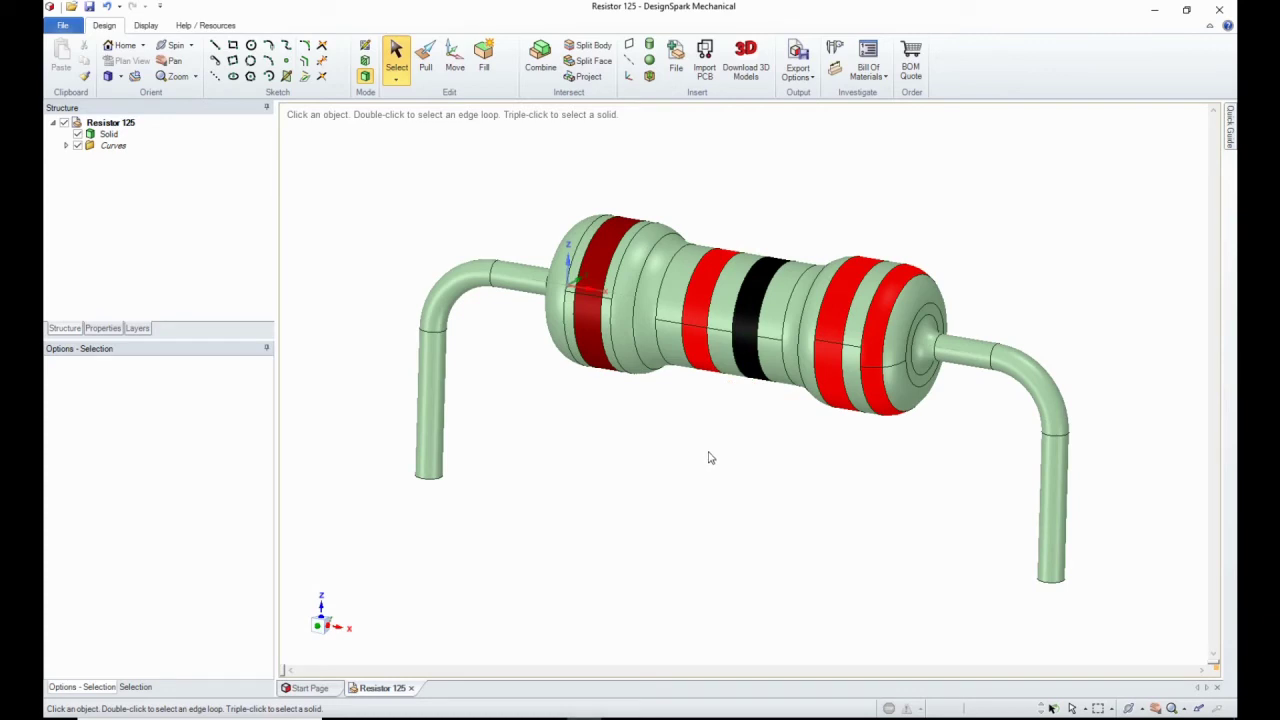
shift+middle_drag(711, 450, 749, 457)
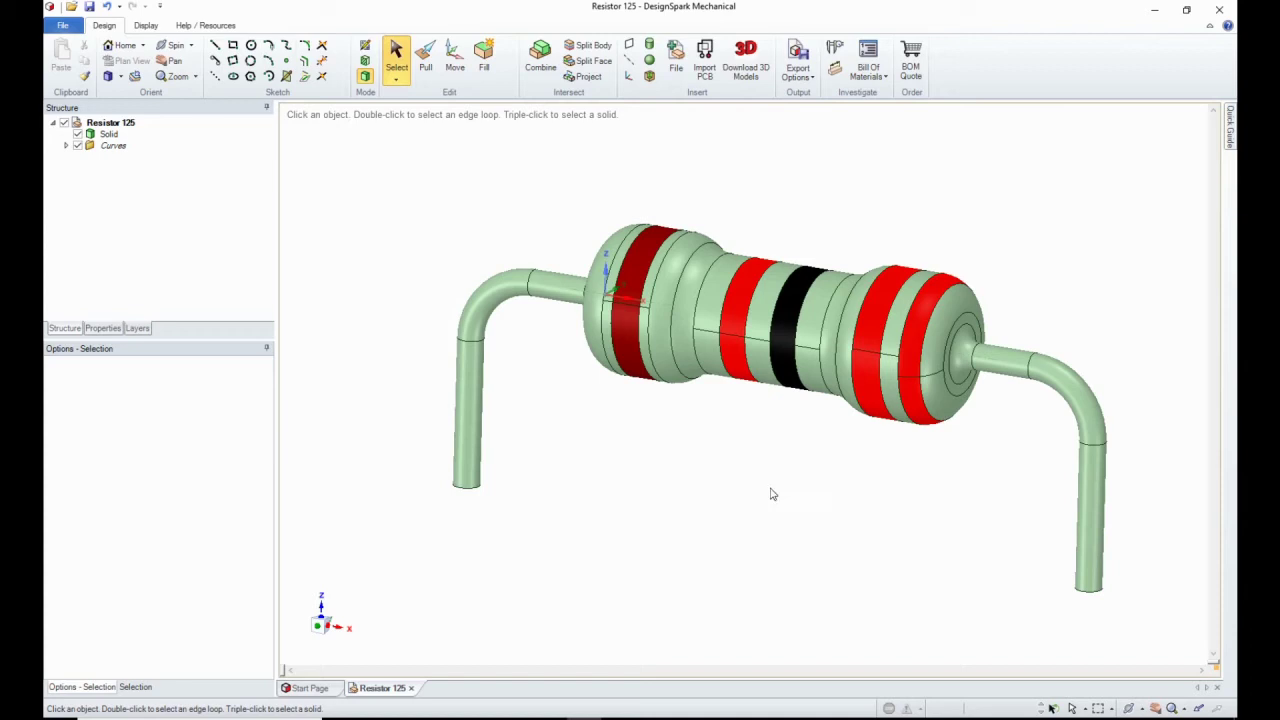
shift+middle_drag(1157, 609, 1103, 580)
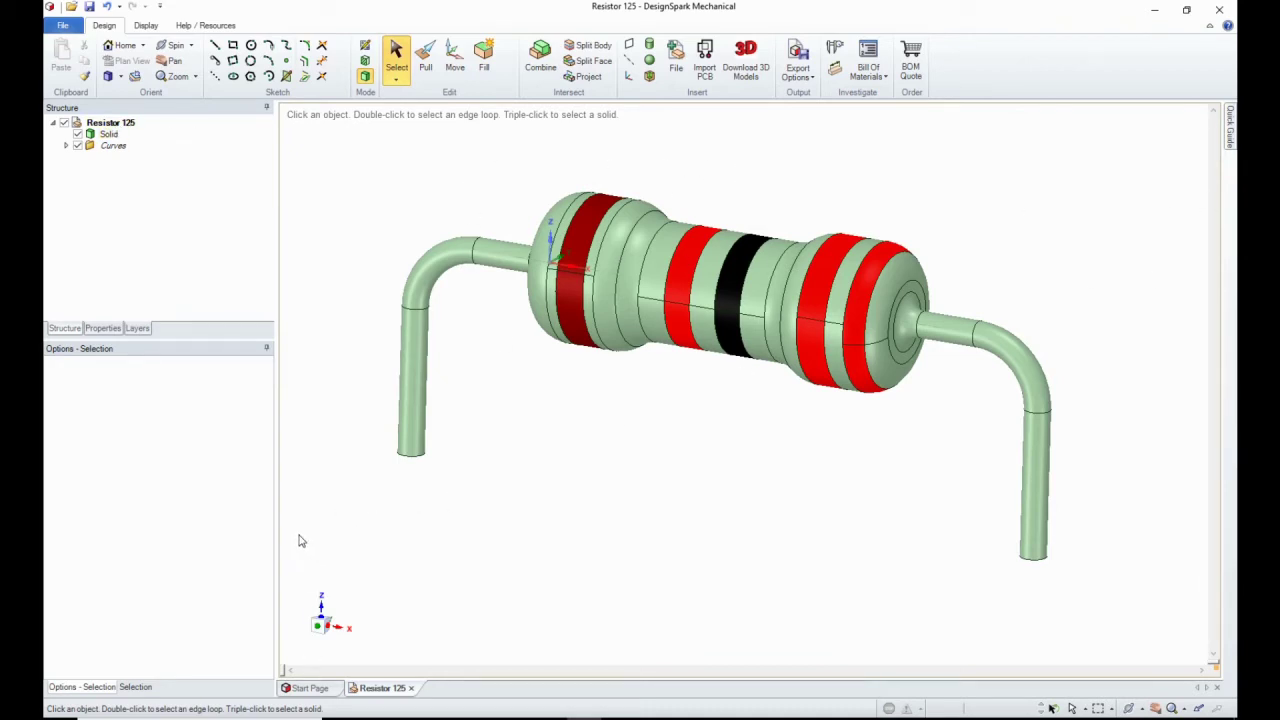
shift+middle_drag(297, 540, 372, 530)
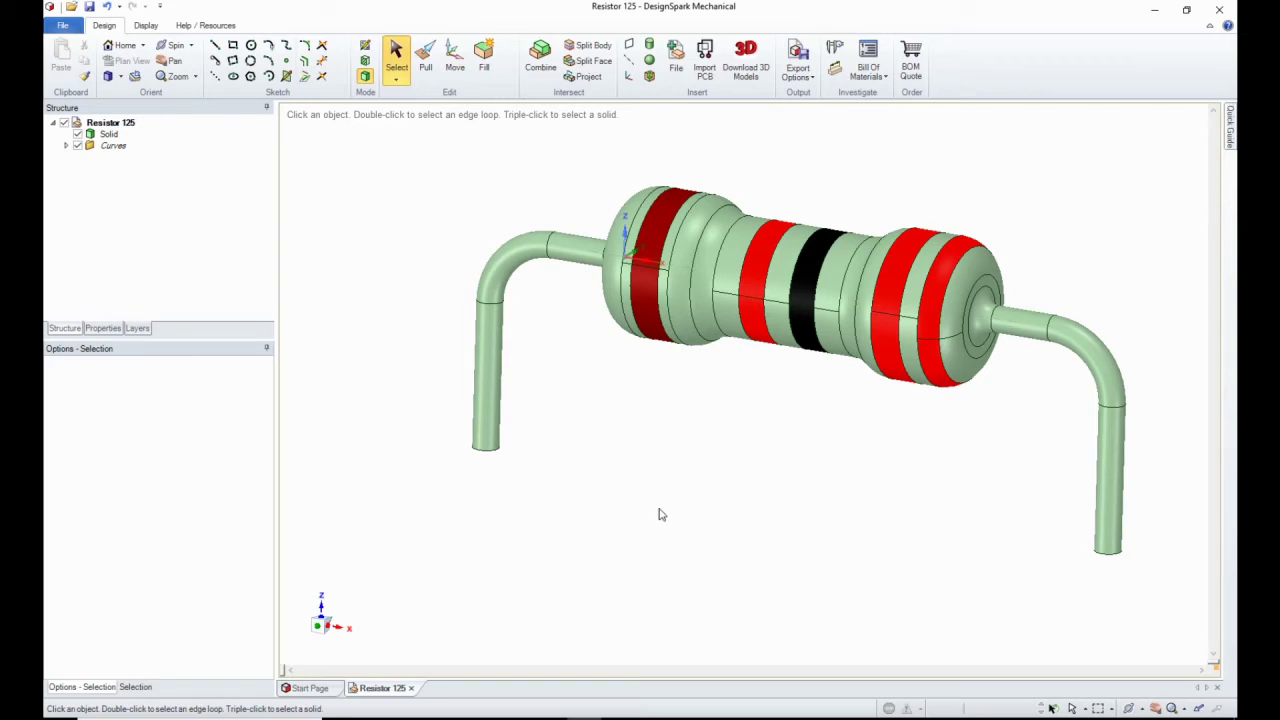
- Zoom out until the resistor is small and zoom back in about a point just below its body
scroll(658, 514, down, 5)
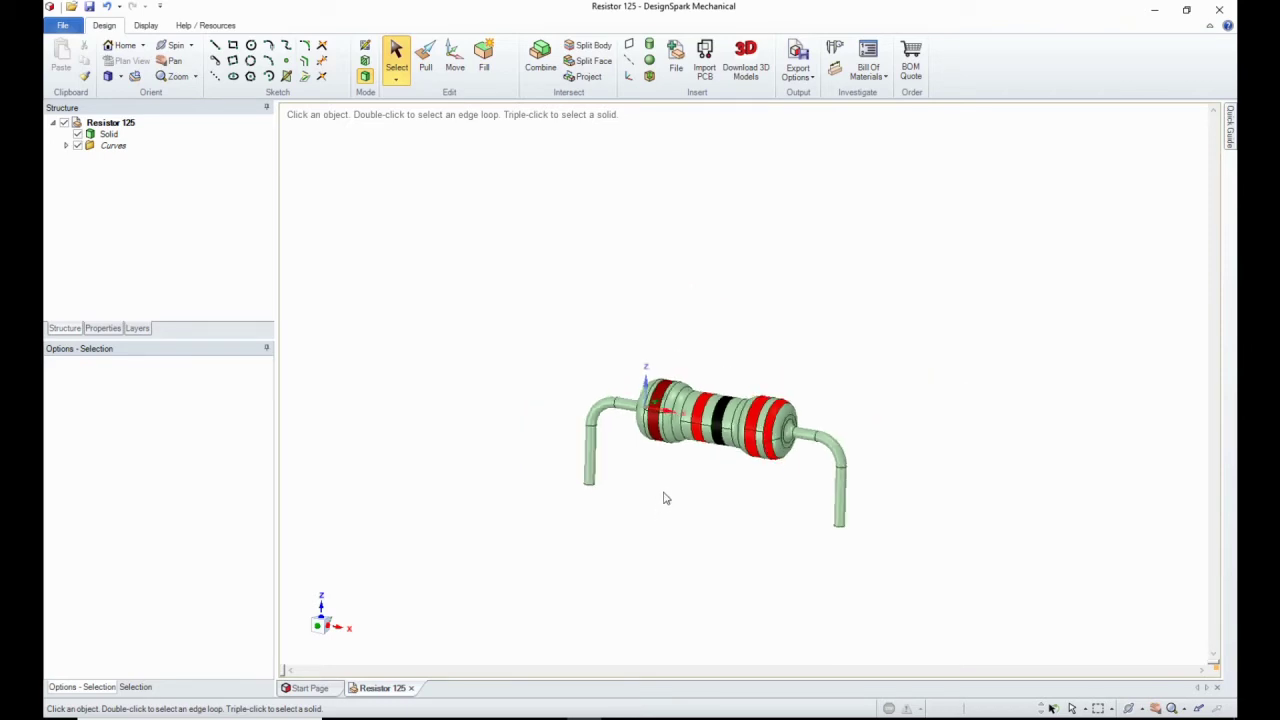
scroll(679, 528, down, 6)
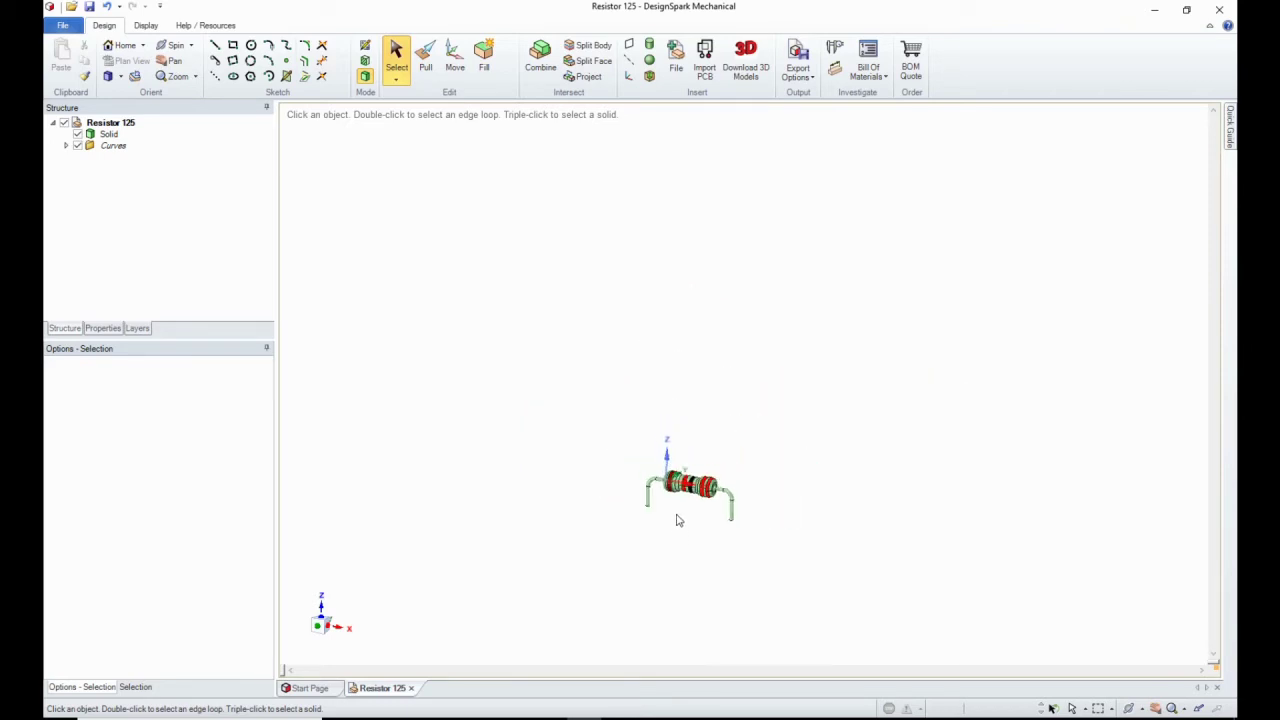
scroll(677, 519, down, 1)
scroll(672, 520, up, 10)
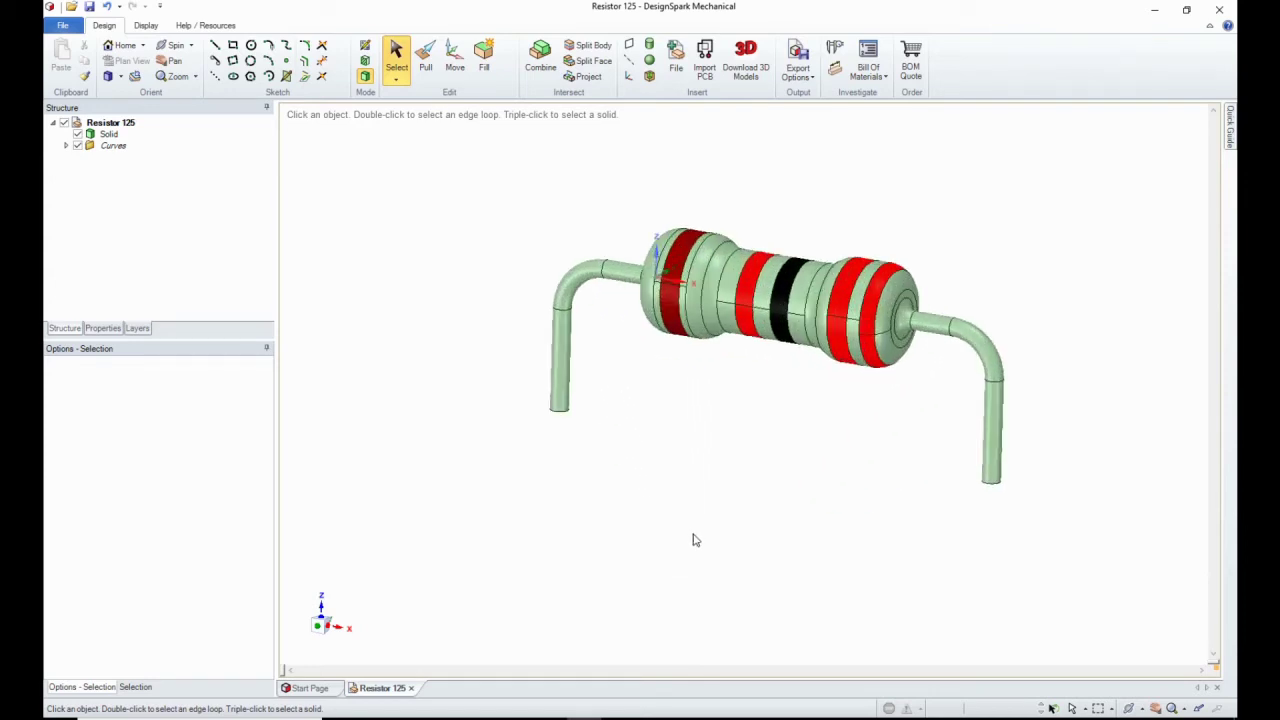
scroll(797, 470, up, 2)
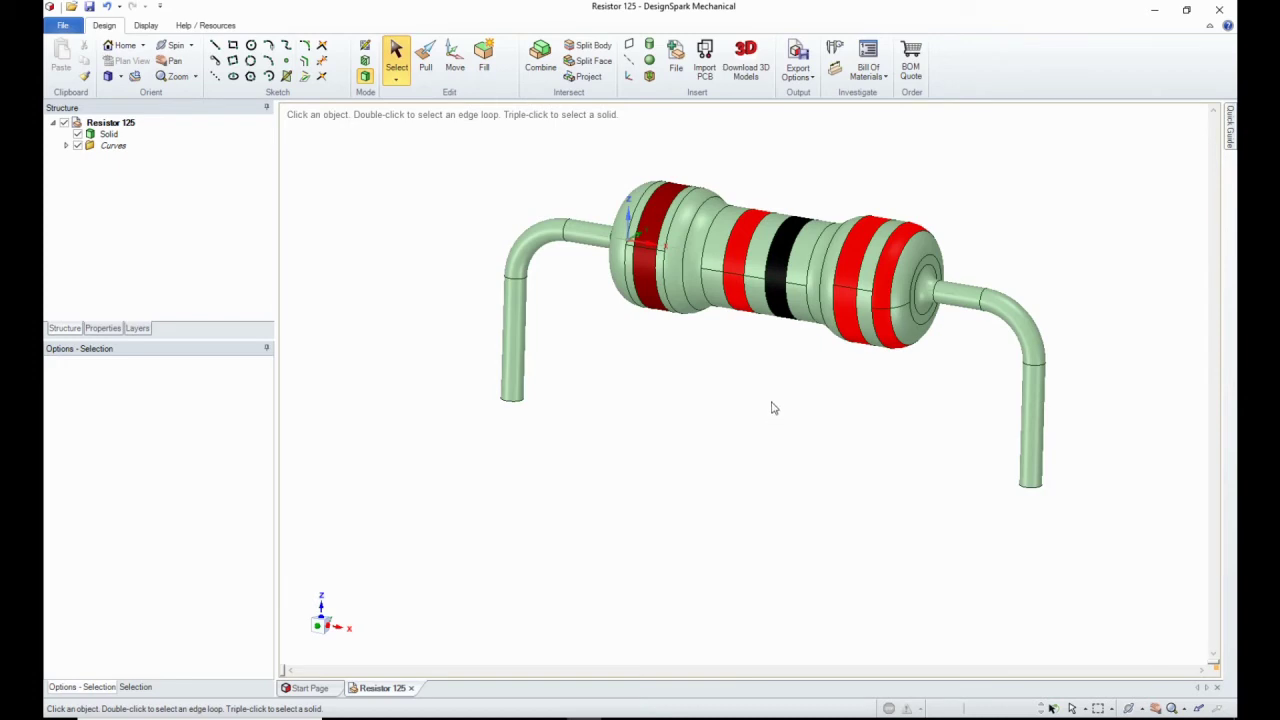
- Zoom far out and back in centred on the plain face between the middle red and black bands
click(757, 260)
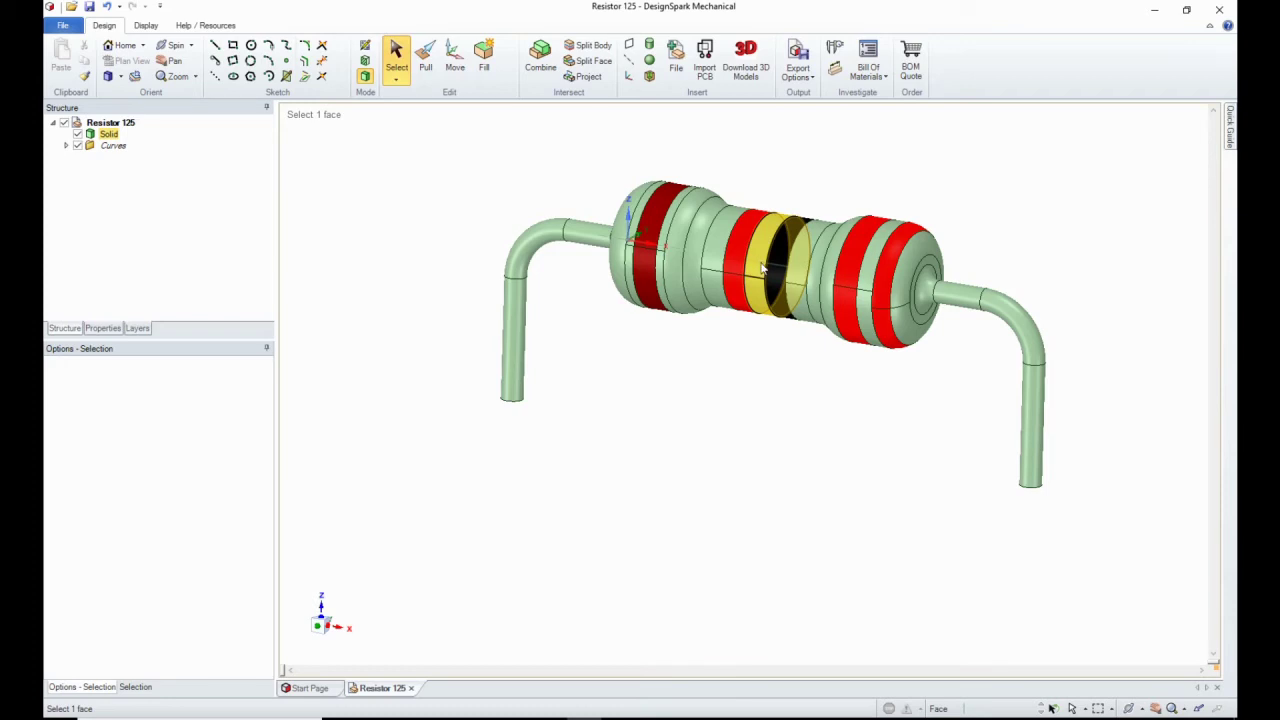
scroll(762, 268, down, 10)
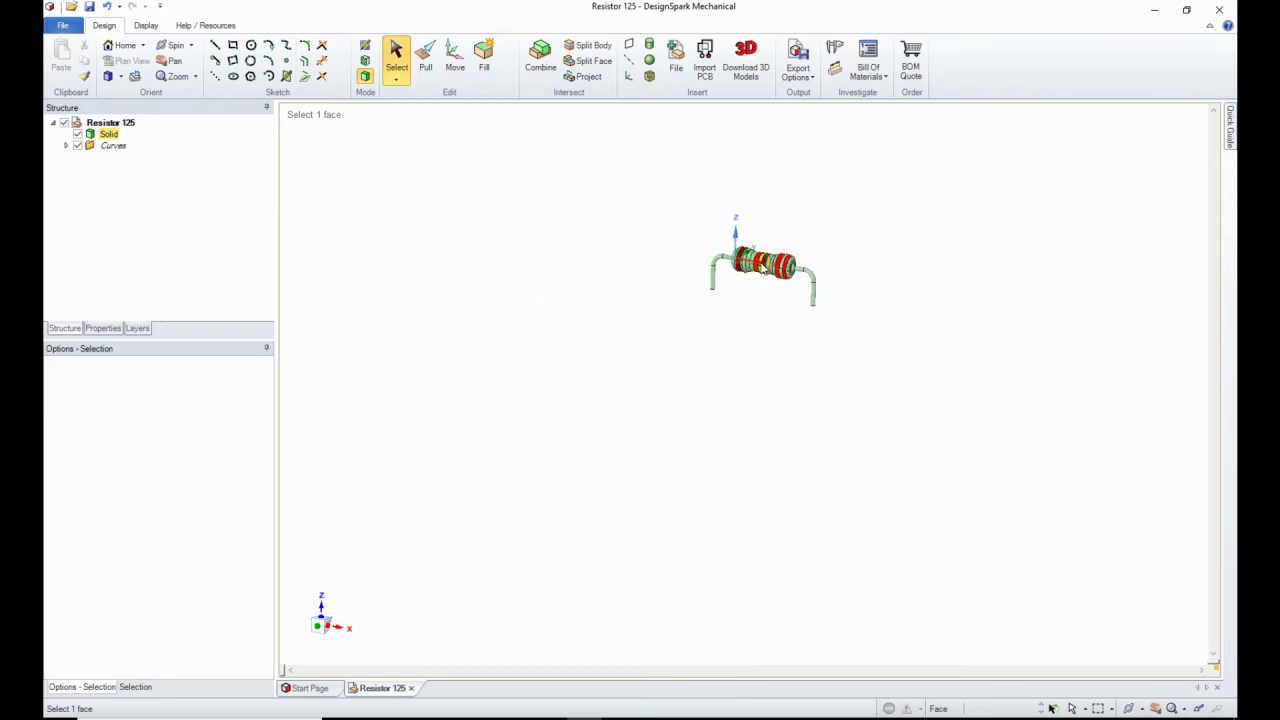
scroll(762, 268, down, 10)
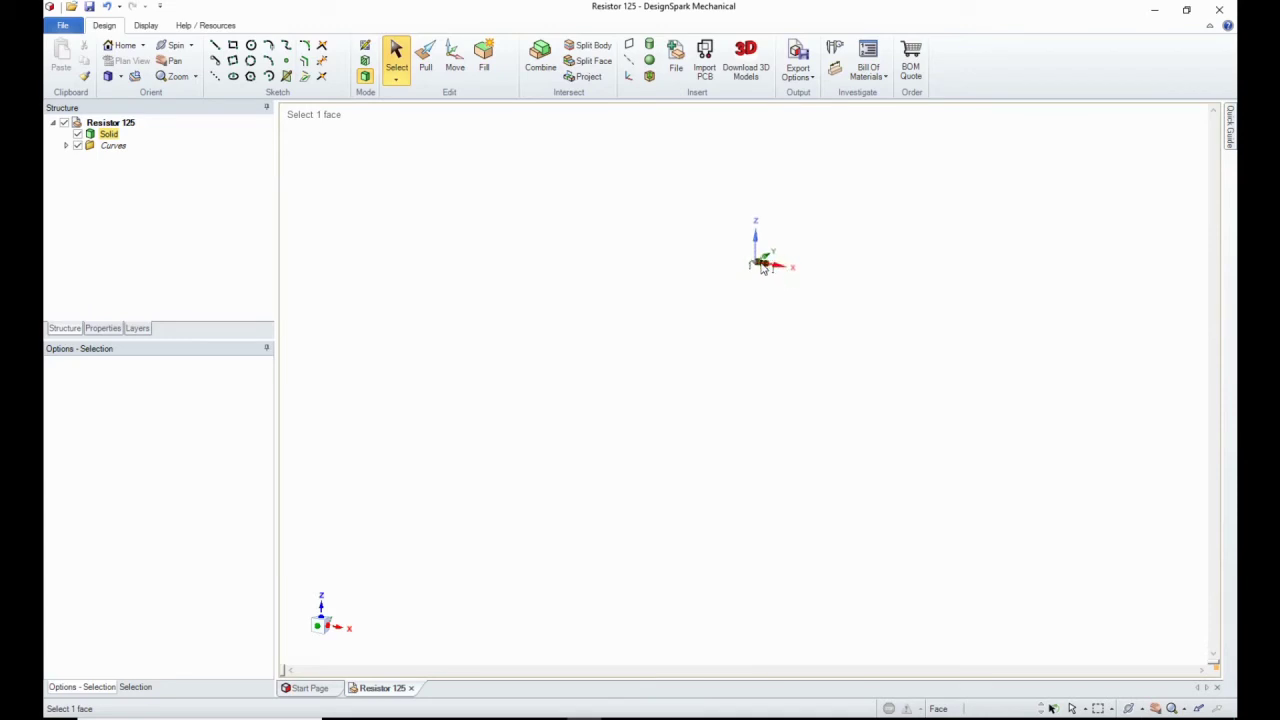
scroll(762, 268, up, 10)
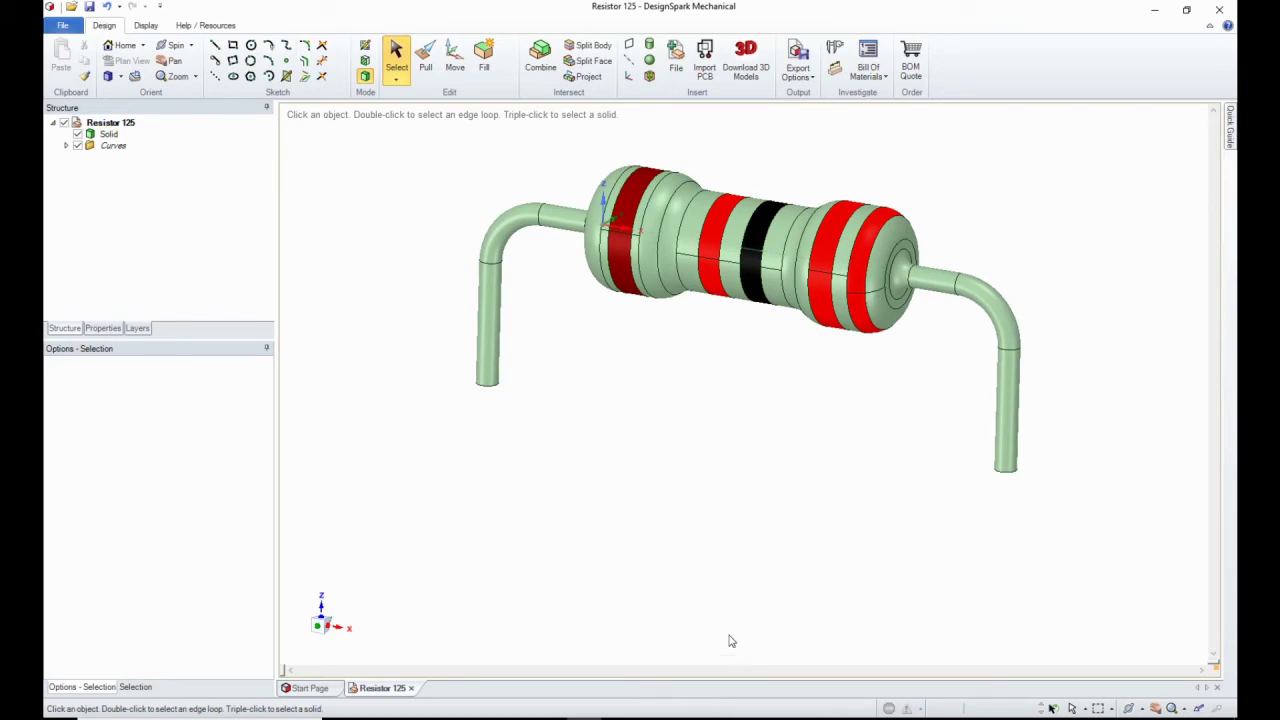
- Zoom the resistor out and back in about an empty point well below it
scroll(725, 646, down, 10)
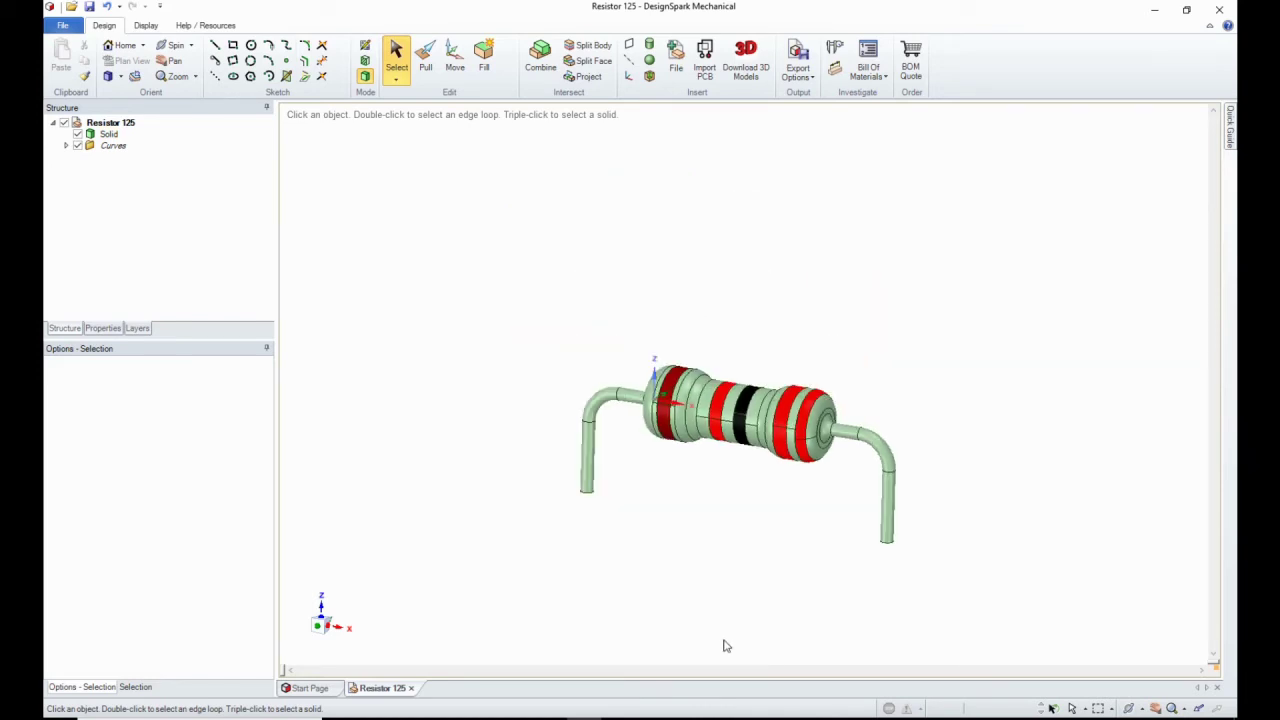
scroll(725, 646, down, 5)
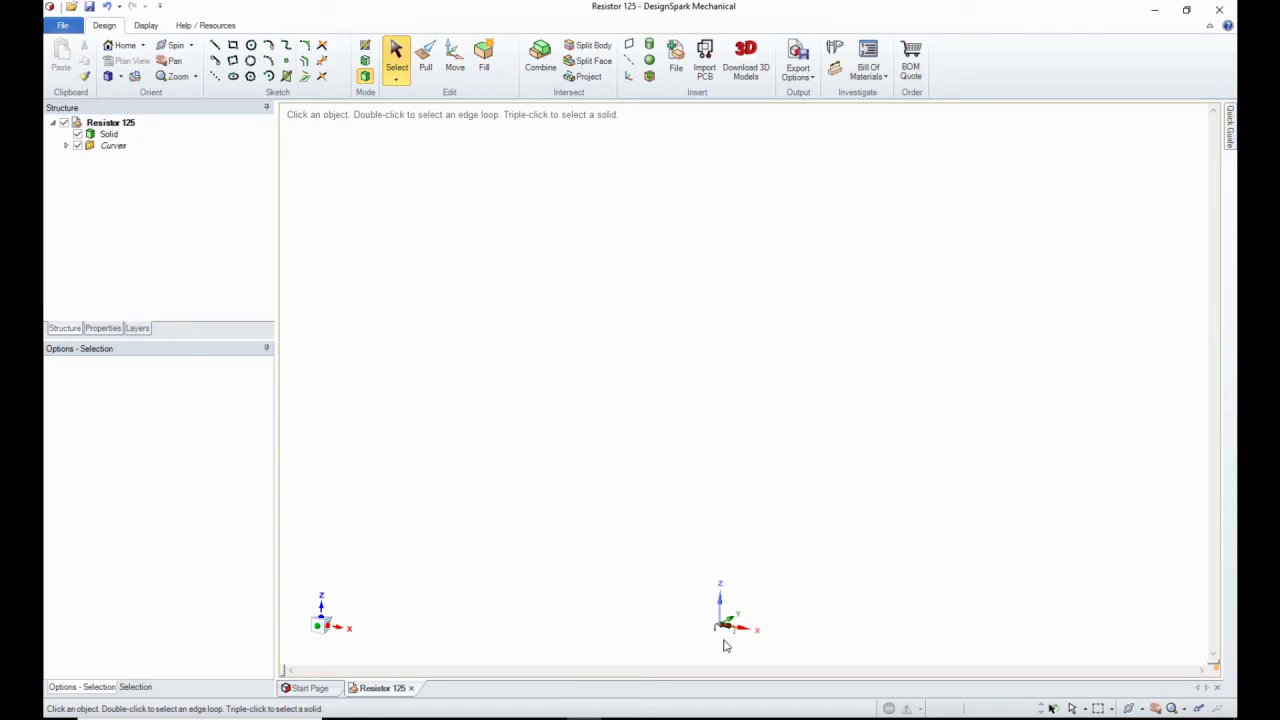
scroll(725, 646, up, 10)
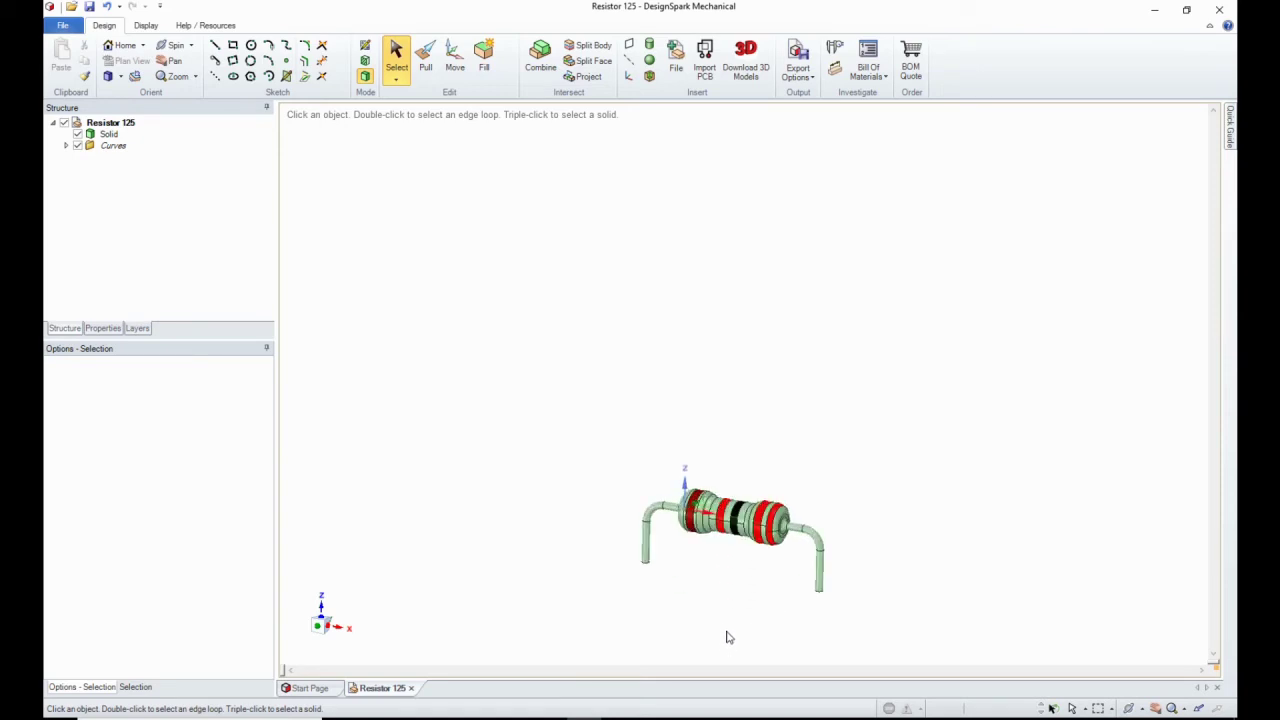
scroll(729, 628, up, 2)
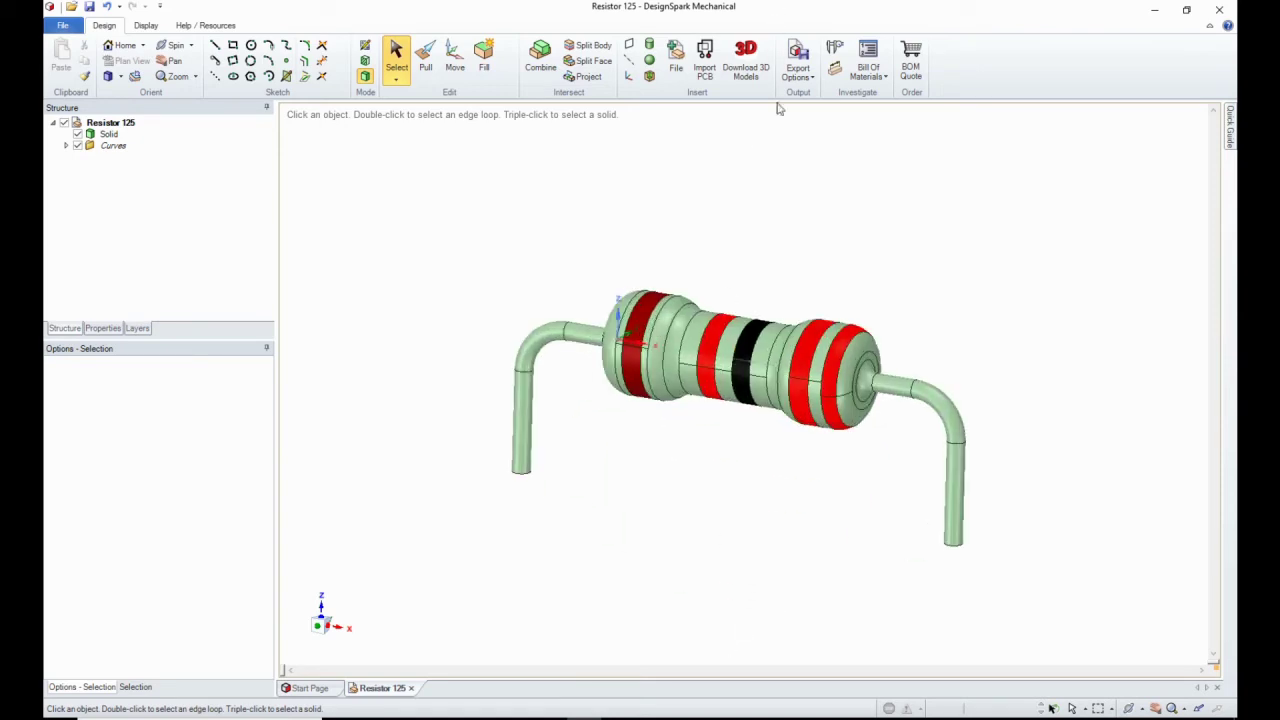
- Zoom out about a point above the resistor, zoom back in, and pan the enlarged model to the middle of the workspace
scroll(759, 137, down, 5)
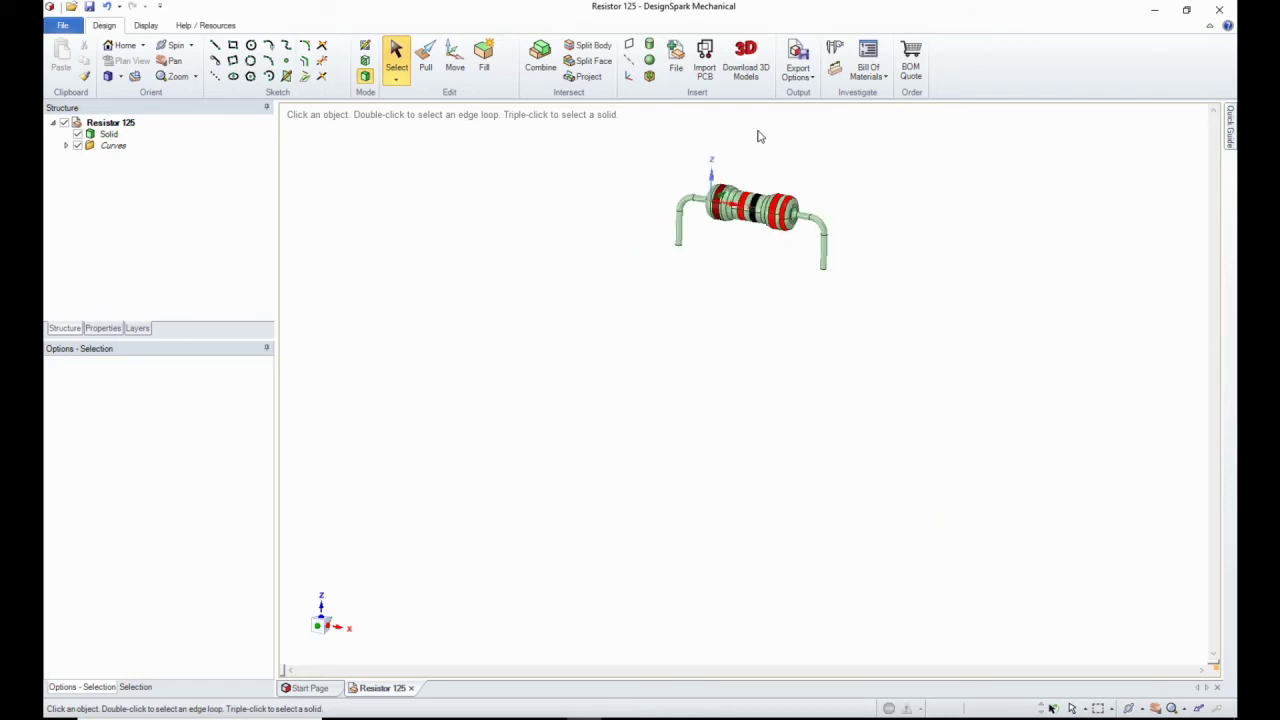
scroll(759, 137, down, 4)
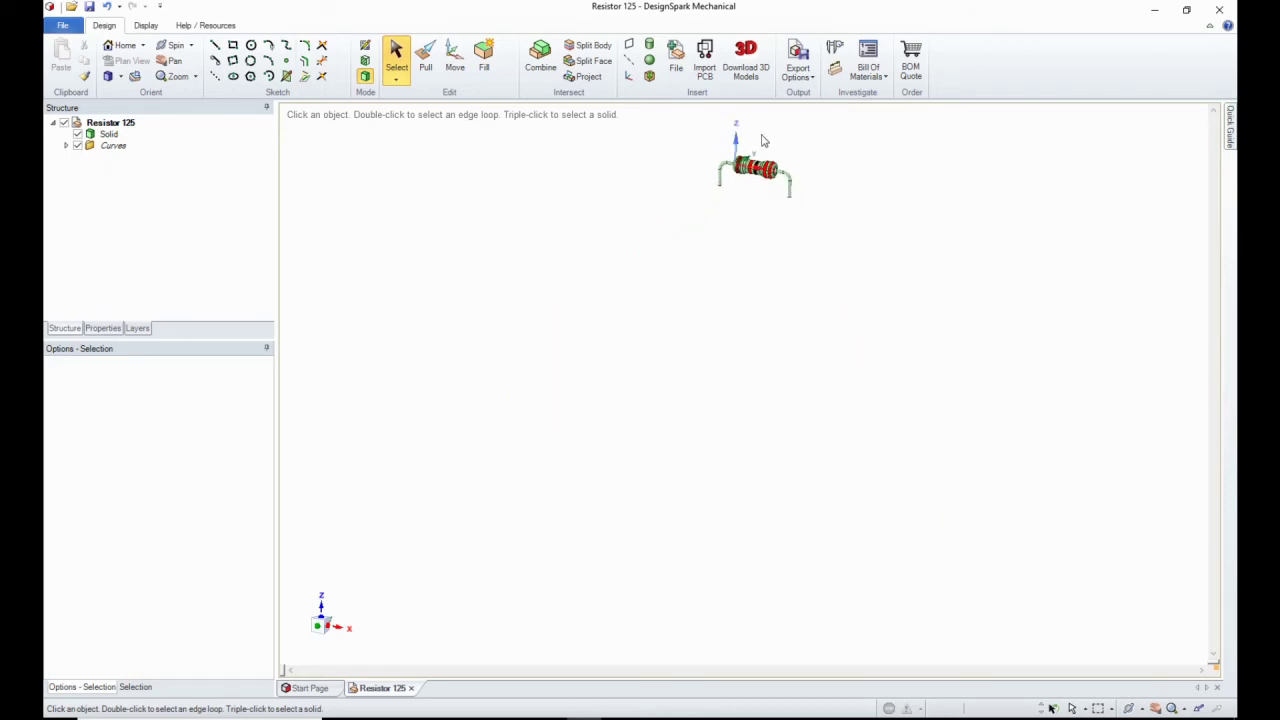
scroll(762, 140, down, 1)
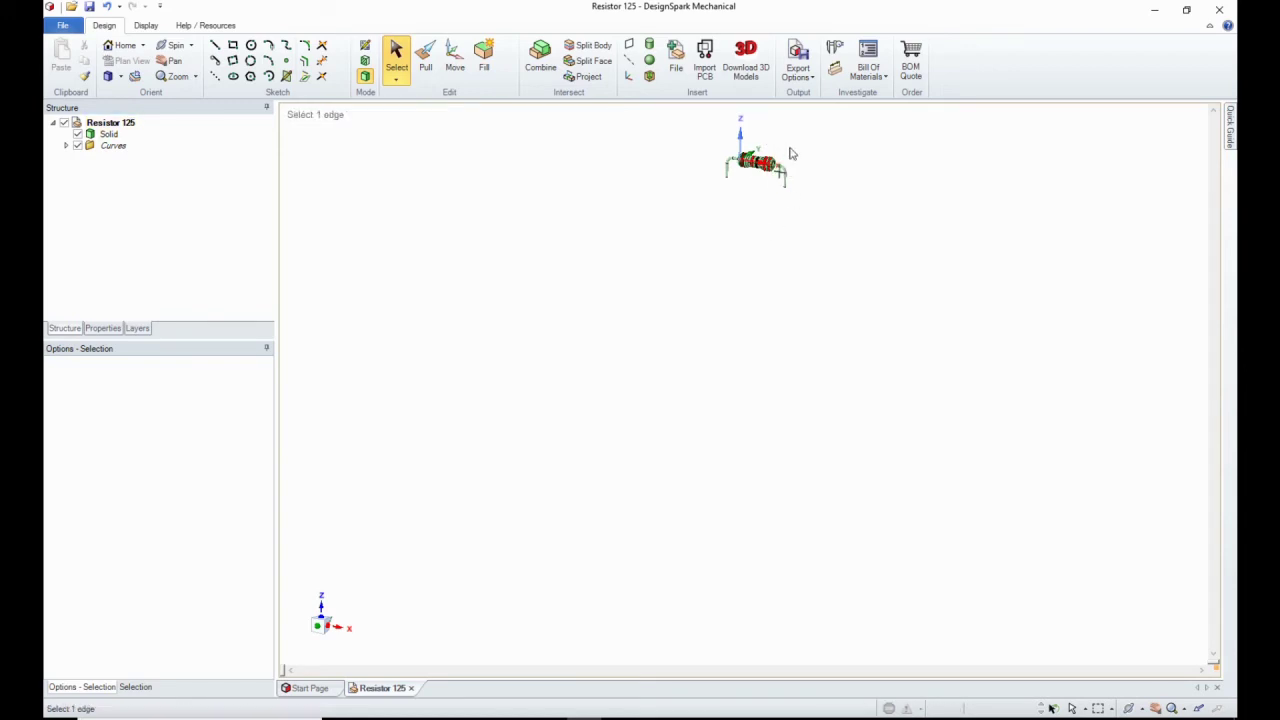
scroll(786, 240, up, 2)
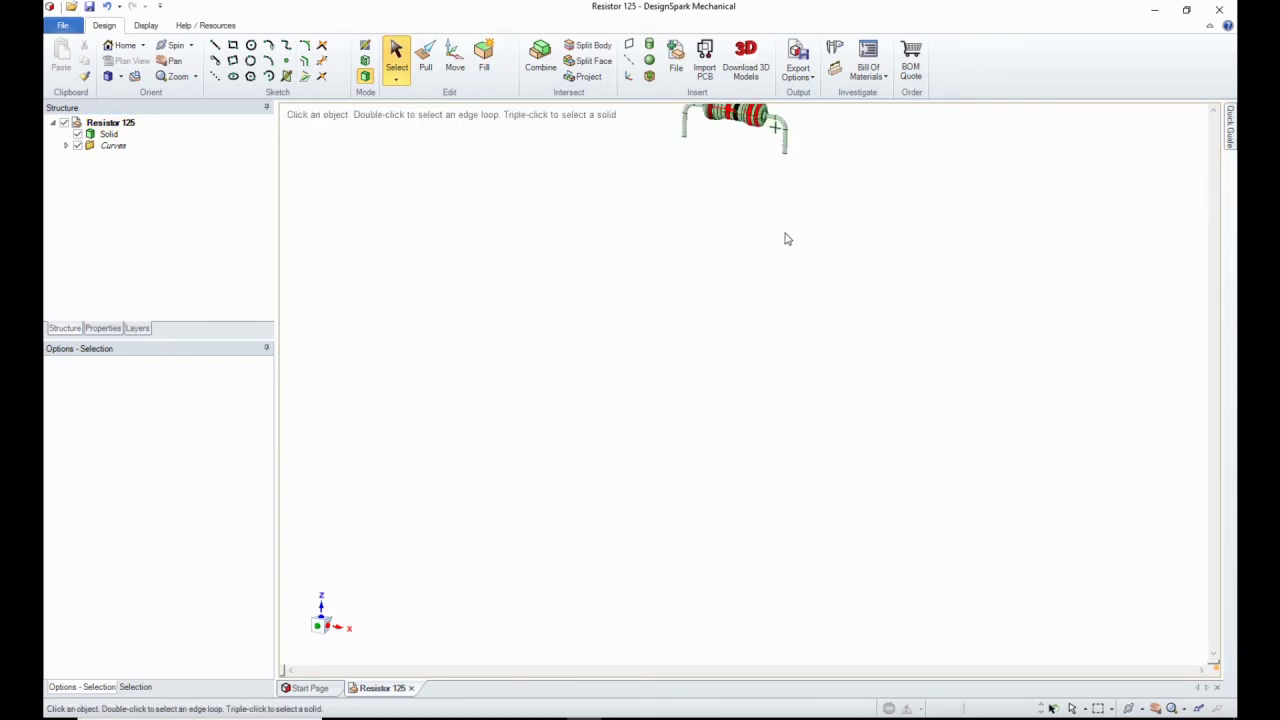
scroll(752, 152, up, 3)
scroll(755, 145, up, 3)
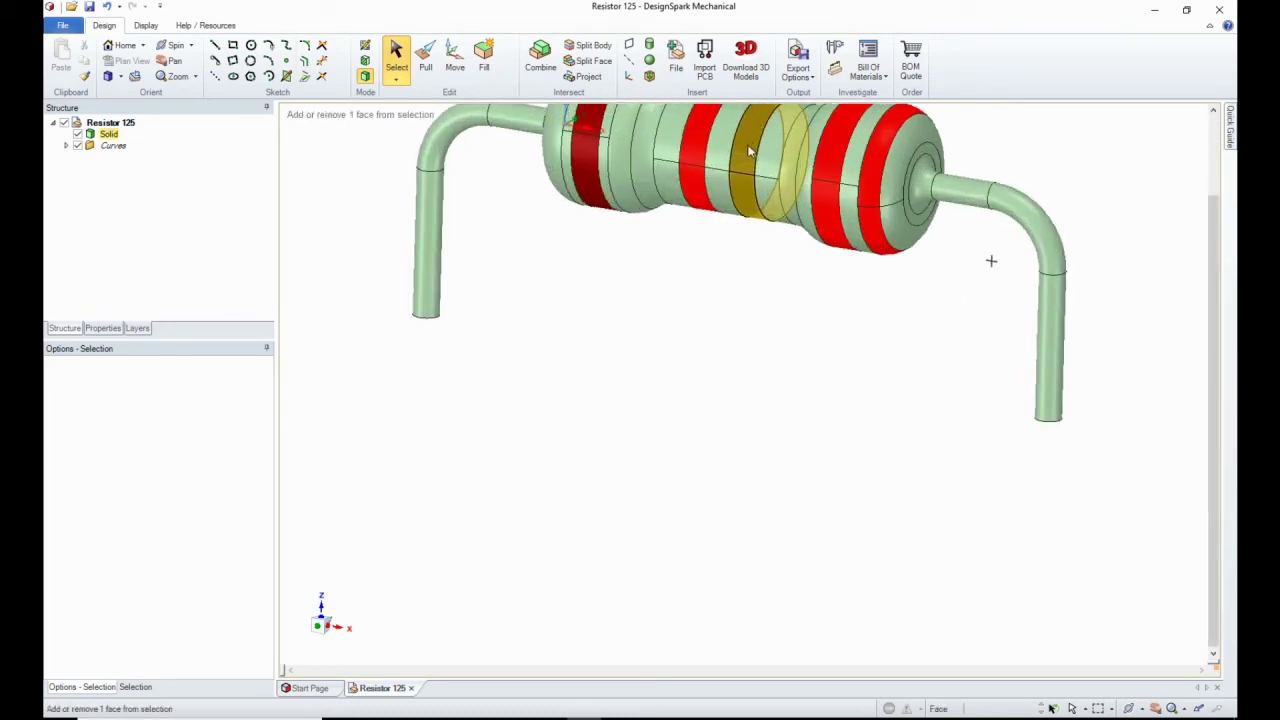
shift+middle_drag(748, 145, 763, 375)
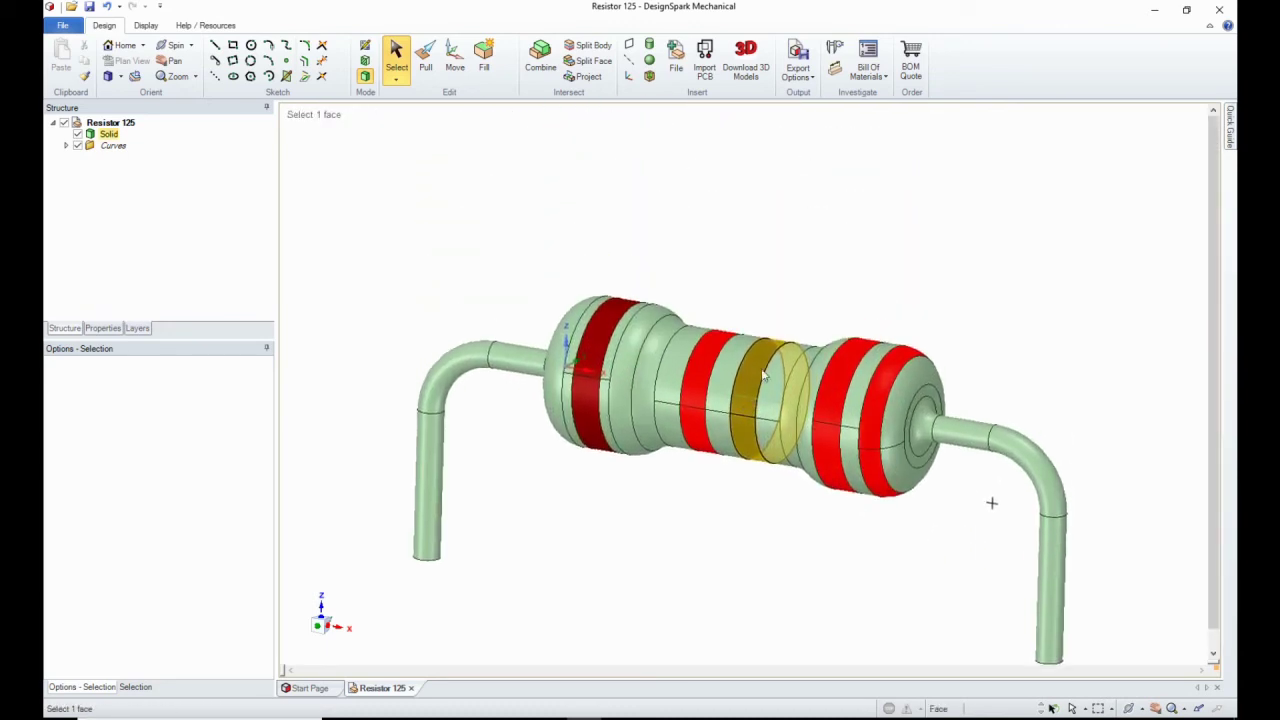
- Zoom out and back in about an empty point above and beyond the resistor's red-banded end, and restore the fitted home view
key(Escape)
scroll(1175, 137, down, 8)
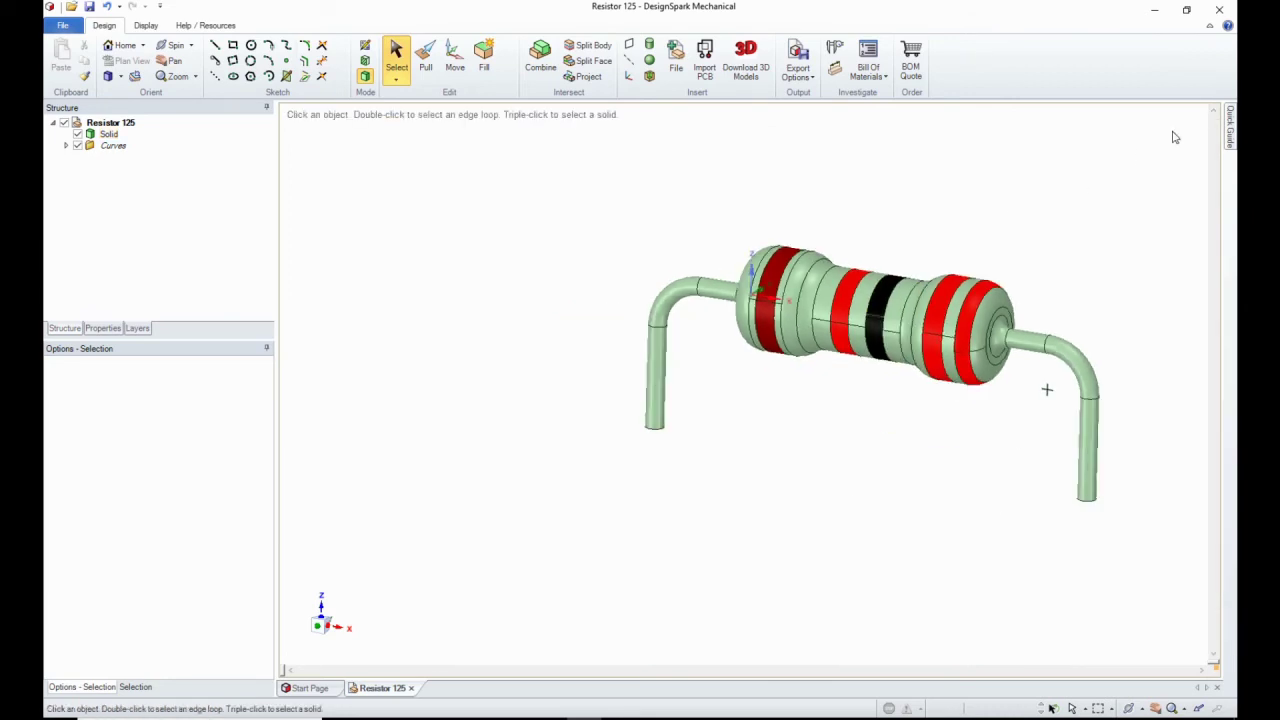
scroll(1175, 137, down, 6)
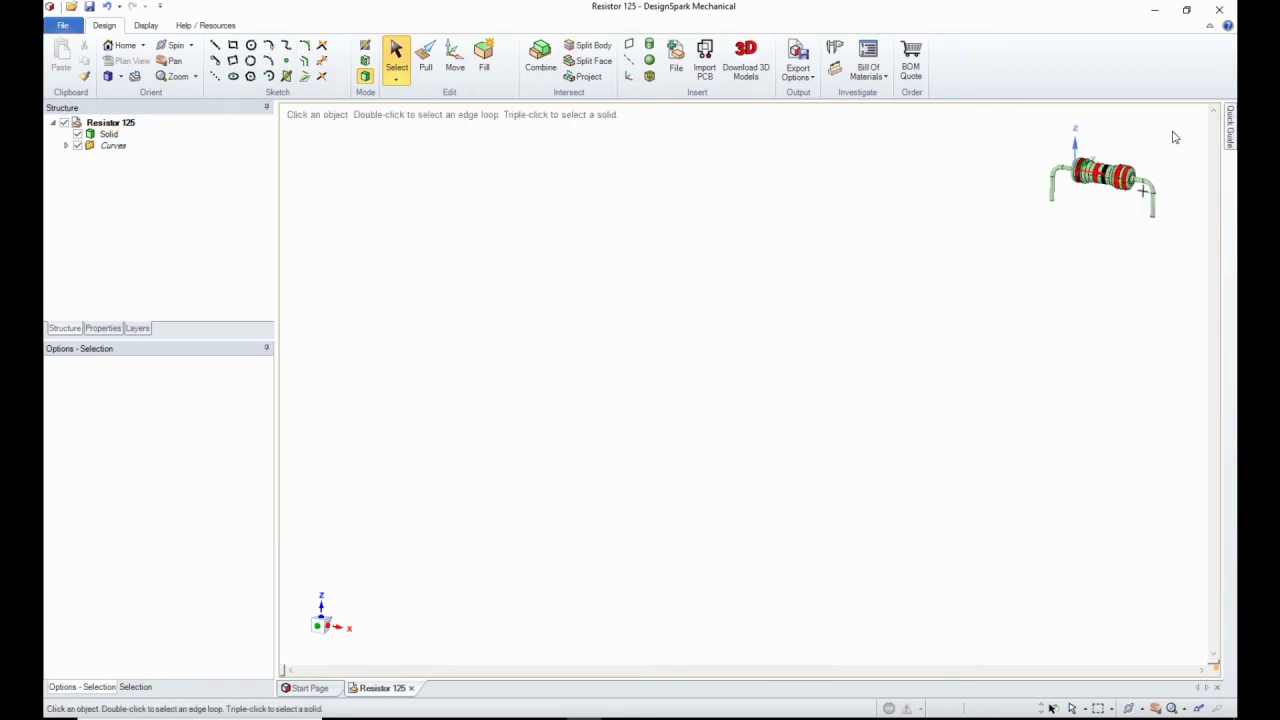
scroll(1160, 145, up, 8)
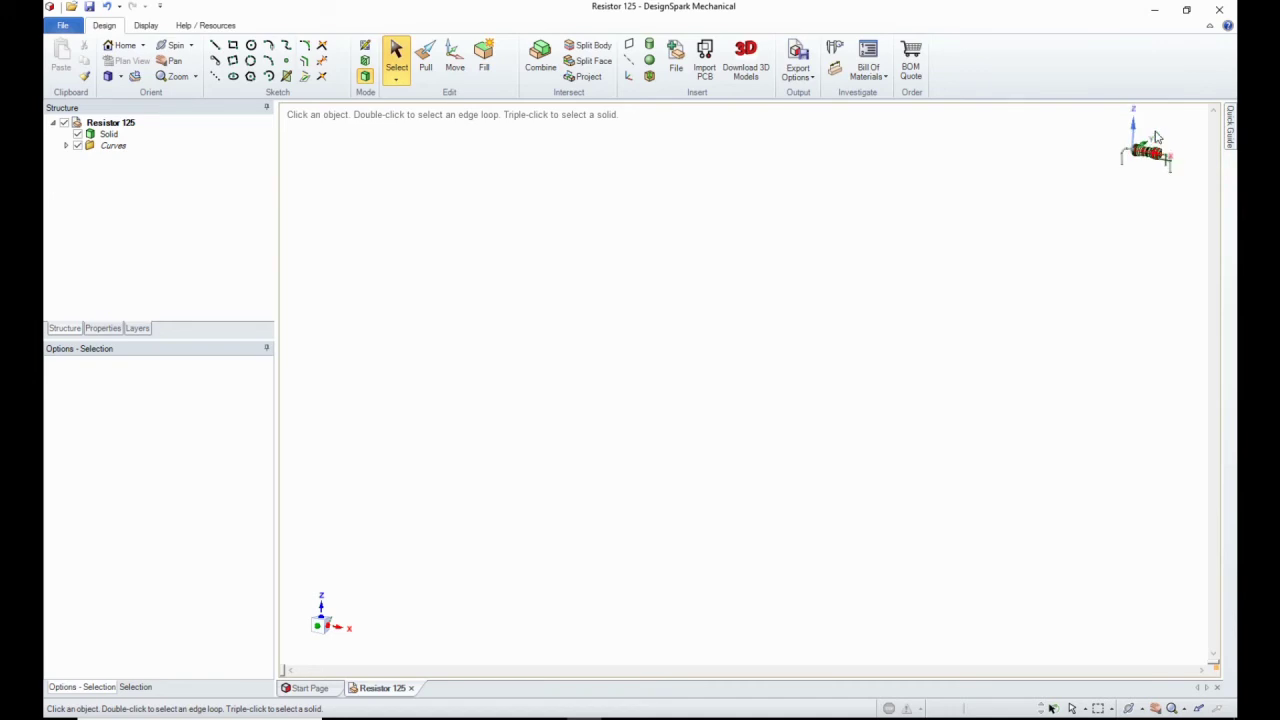
scroll(1190, 203, up, 6)
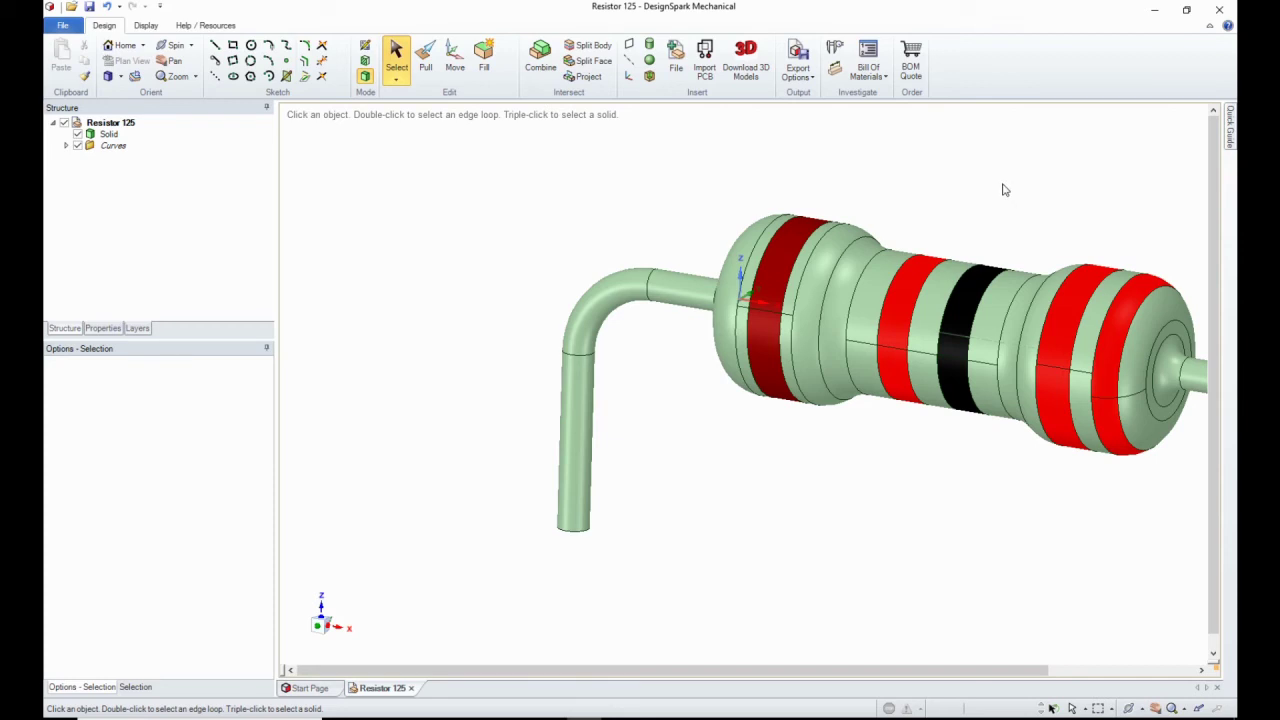
key(z)
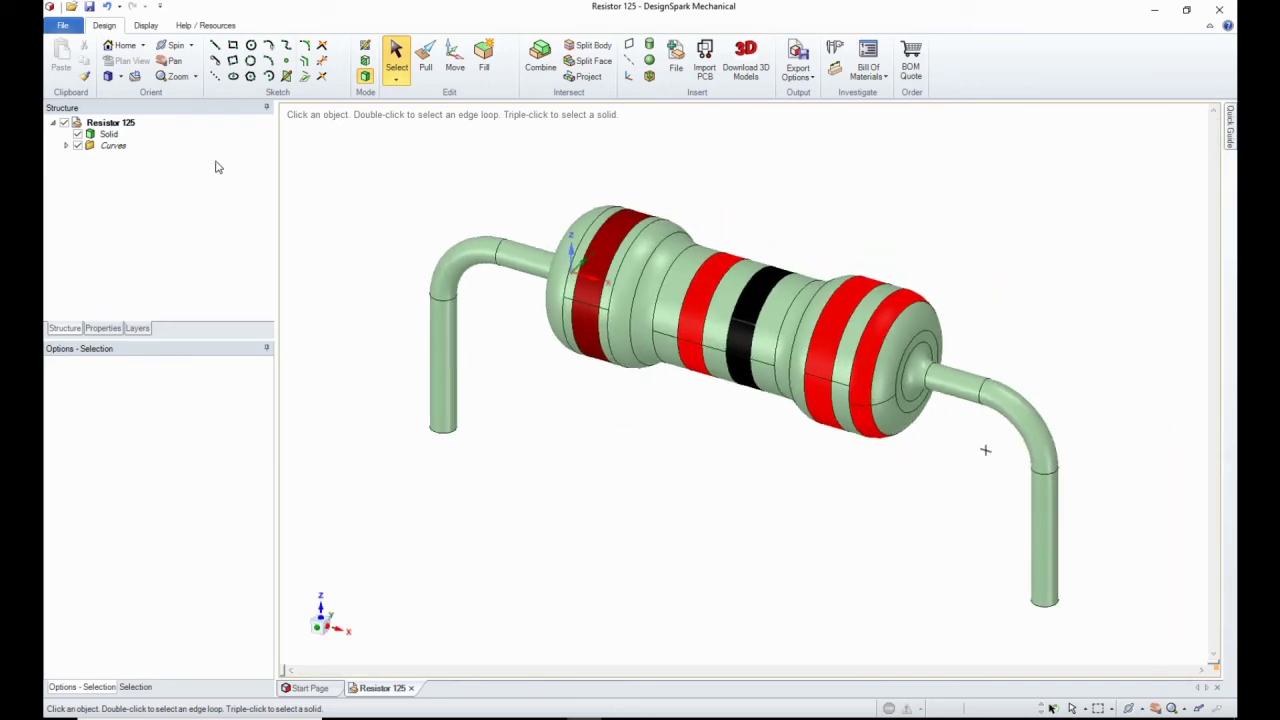
- Look at the resistor from above in the Top view and from below in the Bottom view
click(122, 79)
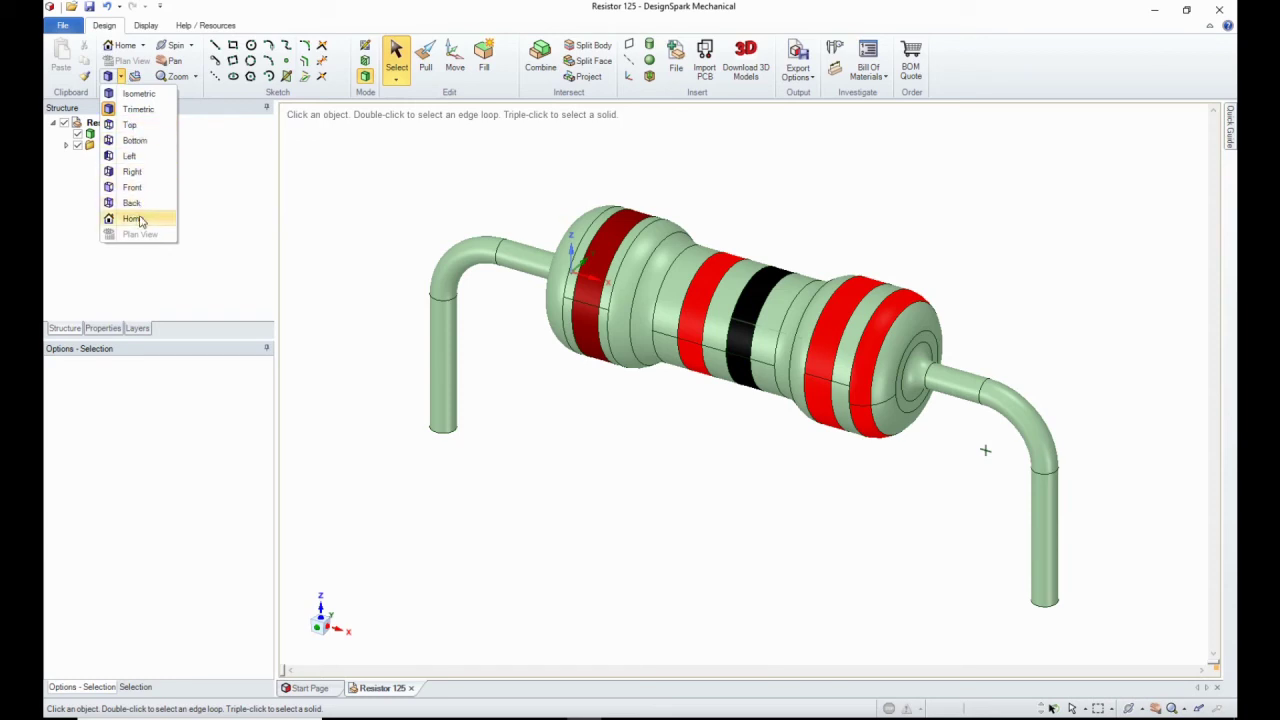
click(139, 126)
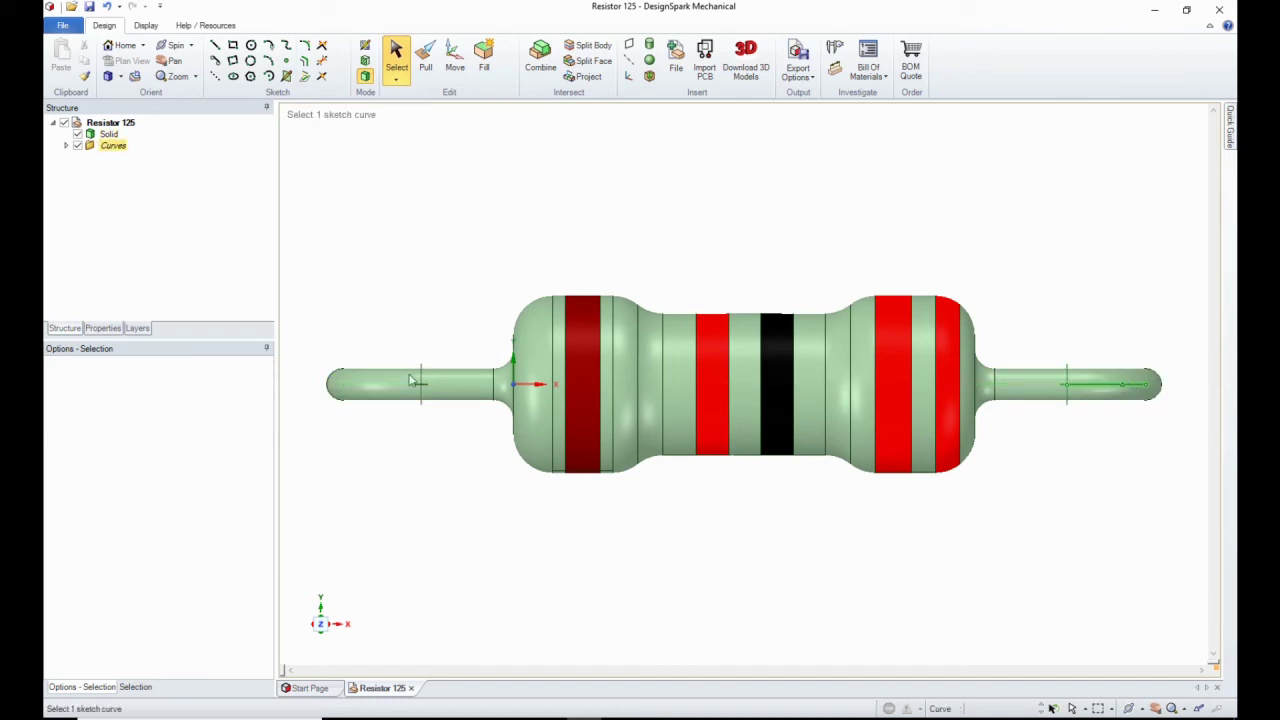
click(124, 80)
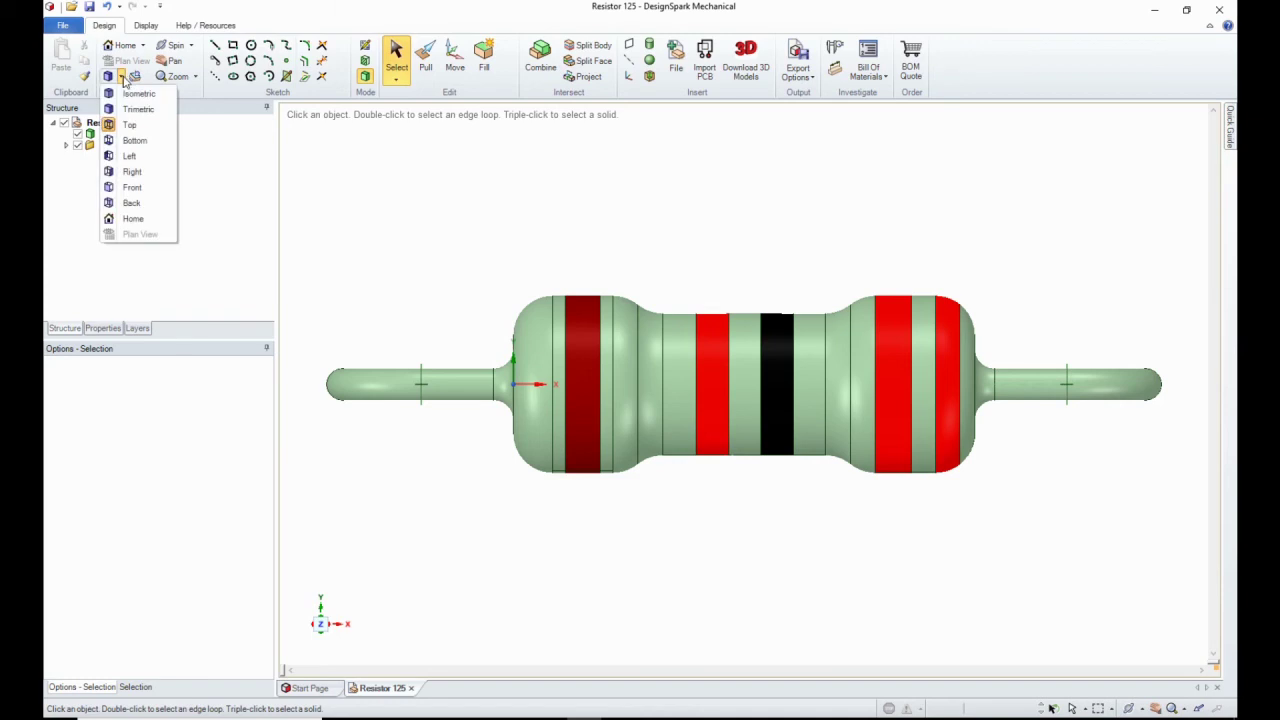
click(128, 137)
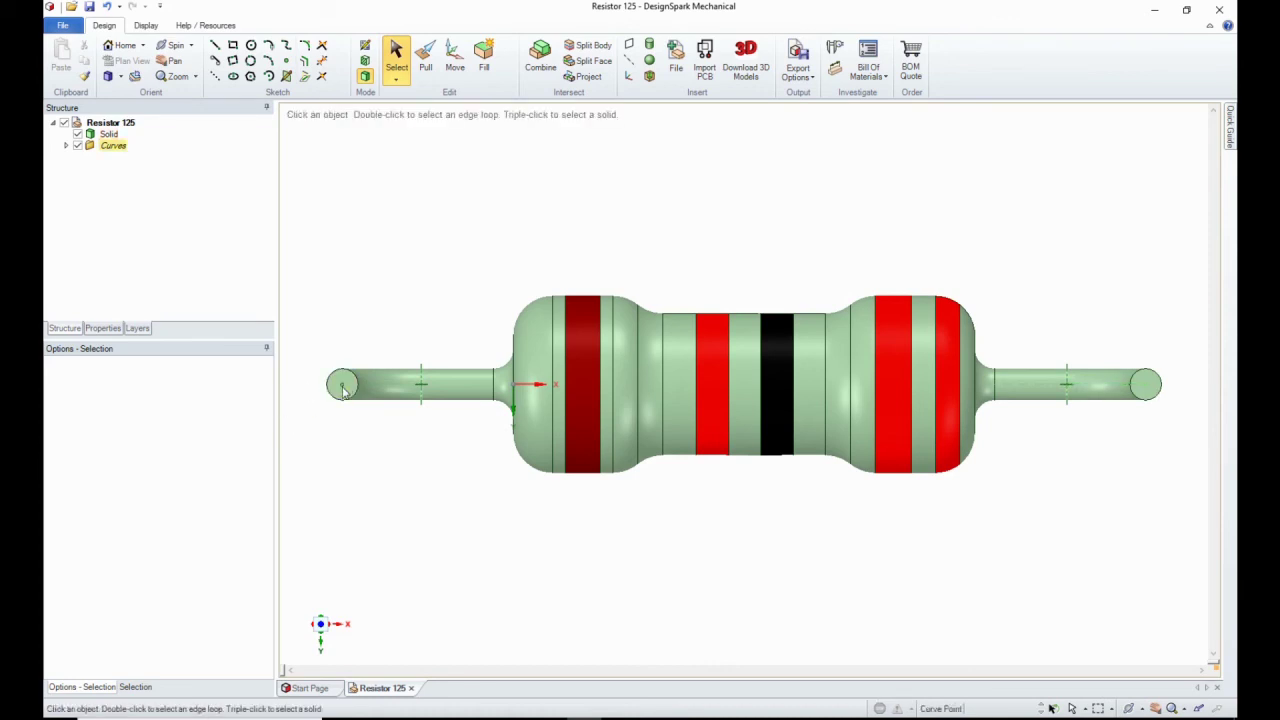
- Inspect both ends of the resistor by switching to the Left view and to the Right view
click(120, 77)
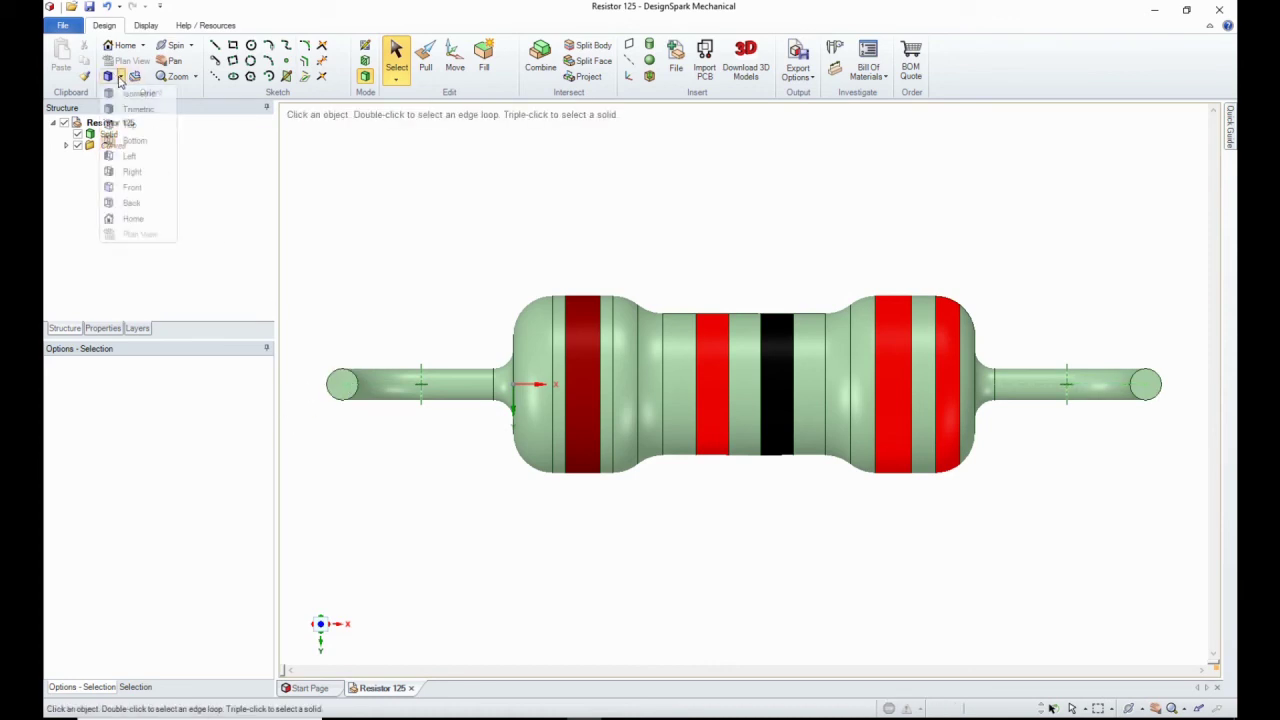
click(128, 156)
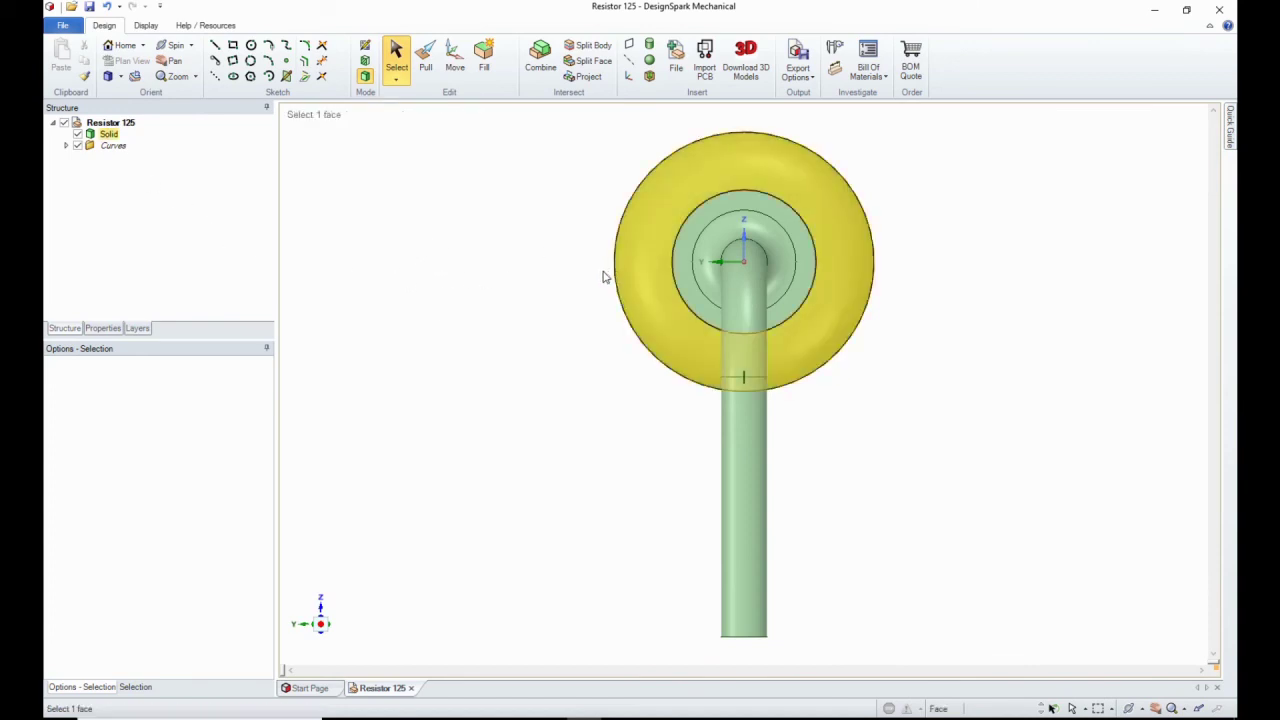
click(120, 77)
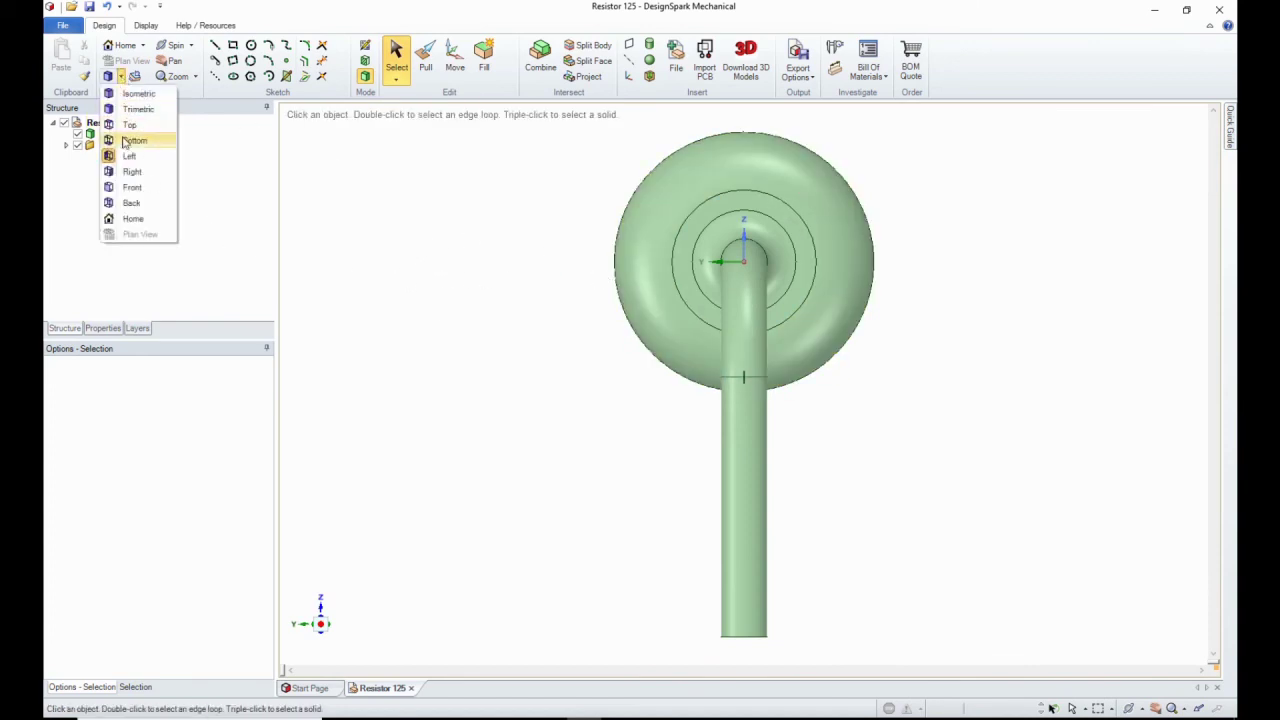
click(131, 173)
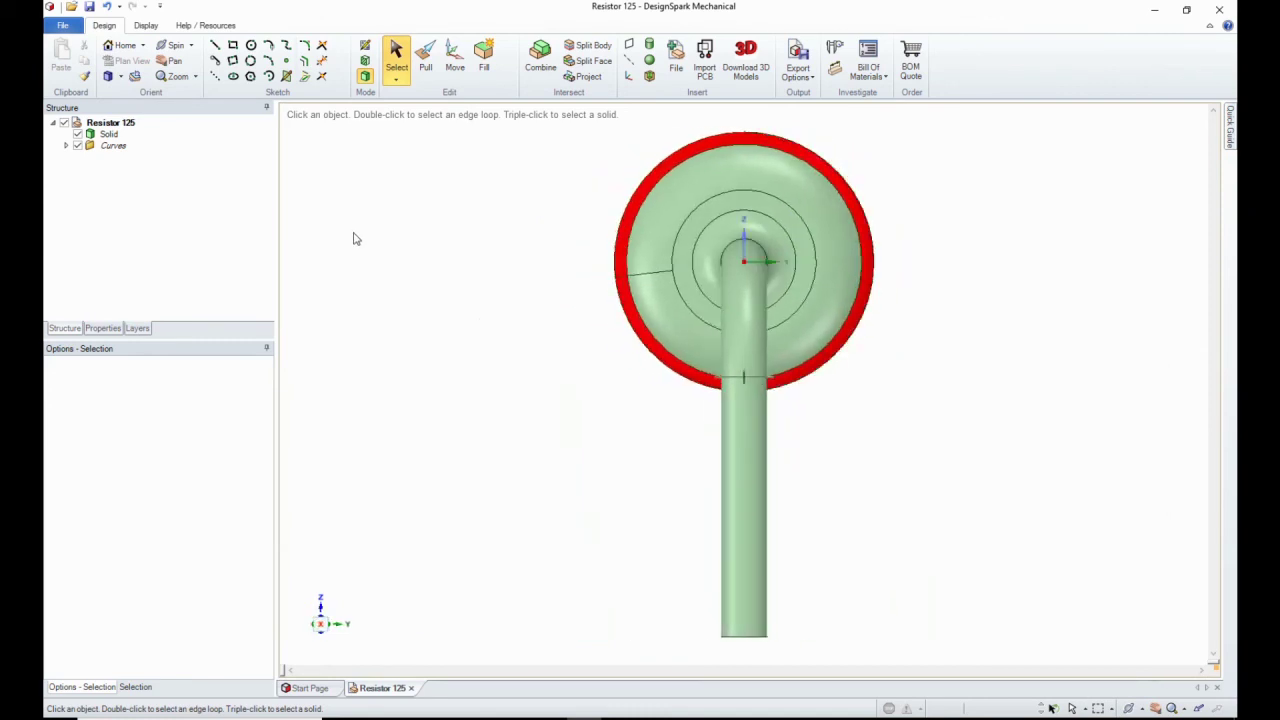
click(623, 233)
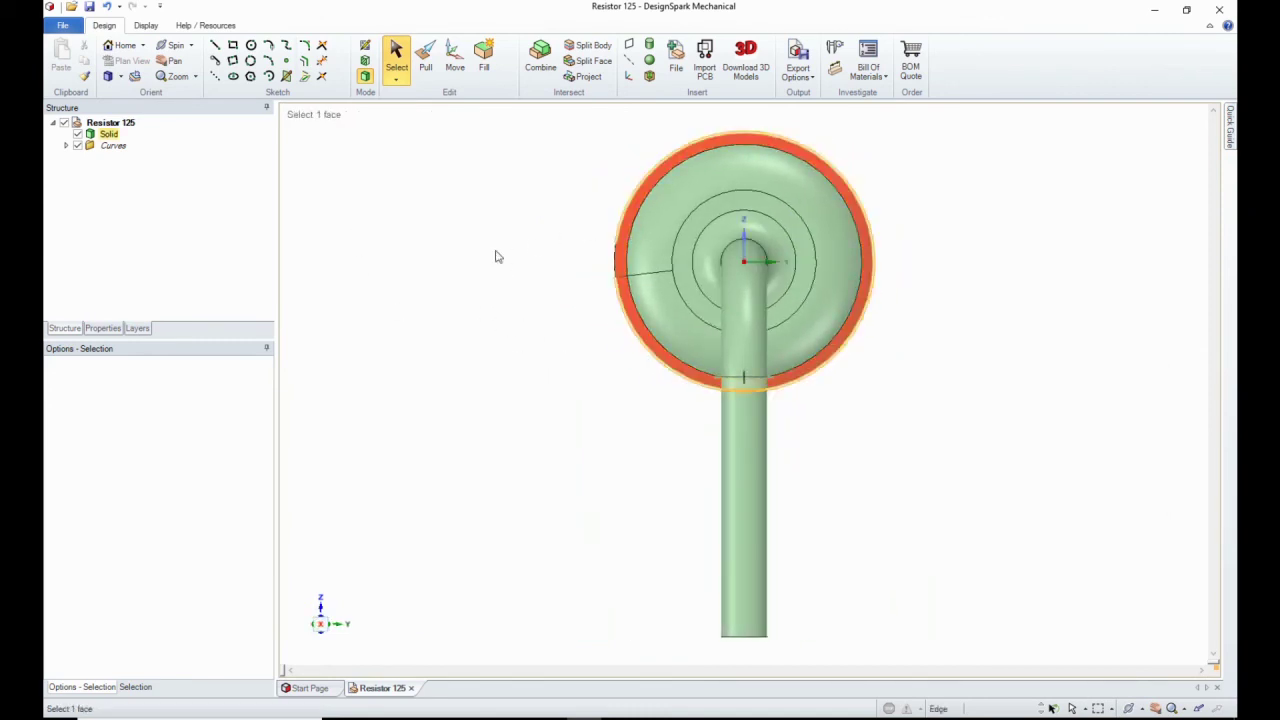
- Show the resistor in the Front and Back views, and return it to the Home view
click(108, 78)
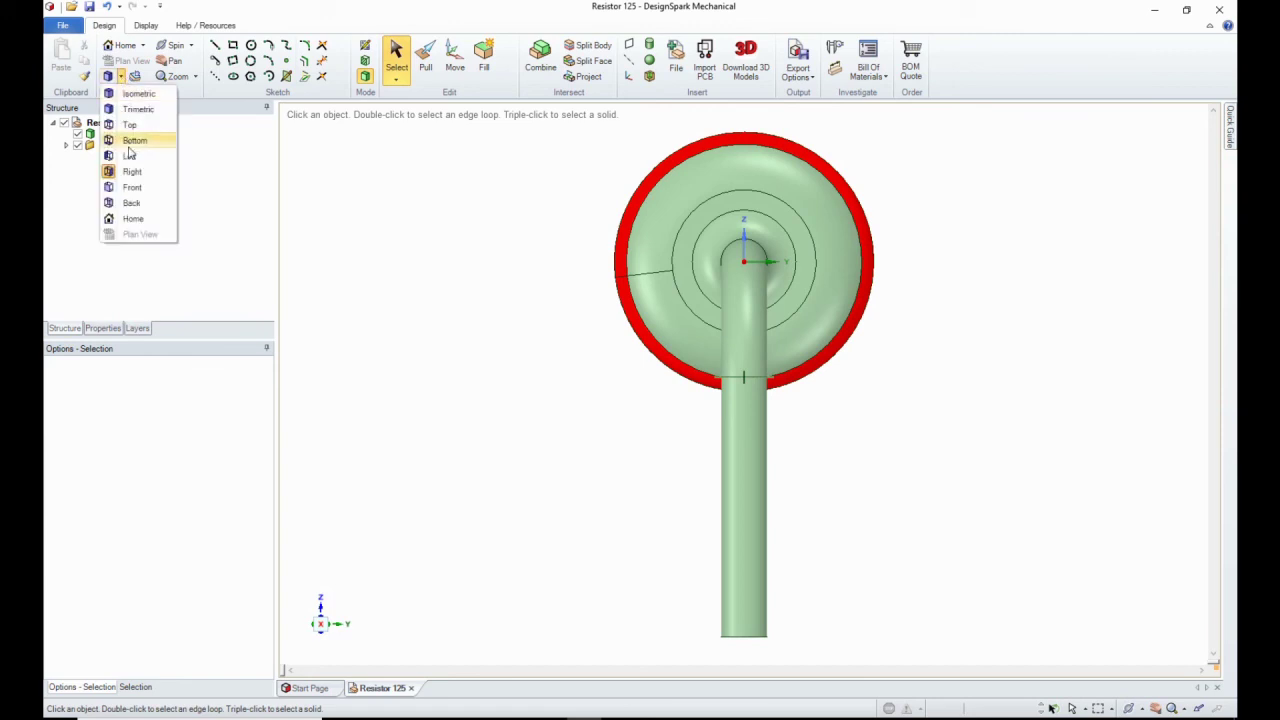
click(131, 189)
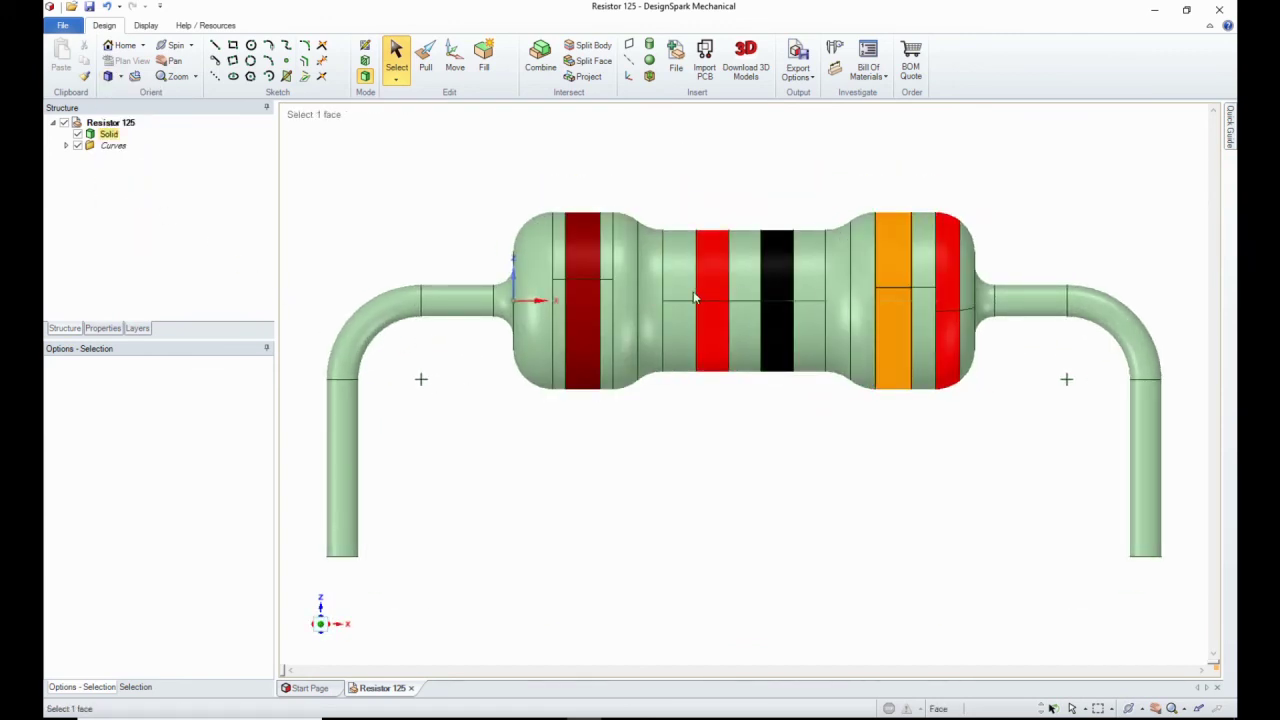
click(121, 77)
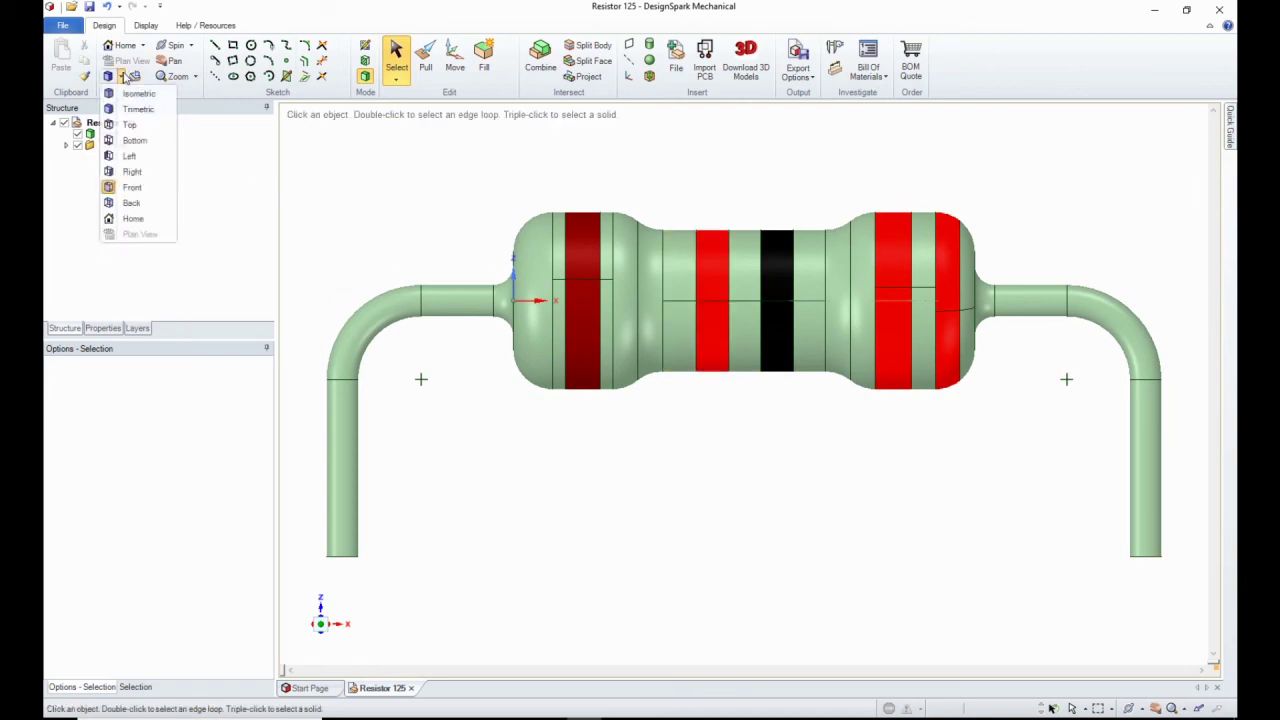
click(132, 204)
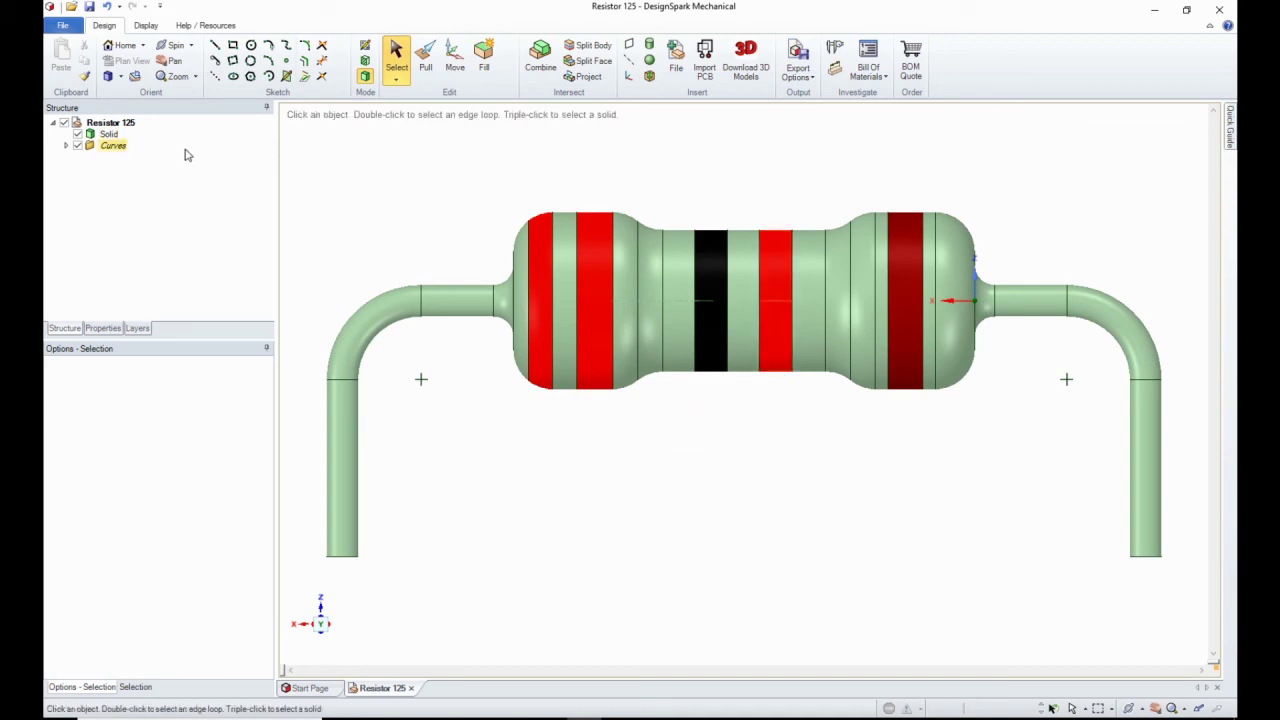
click(119, 80)
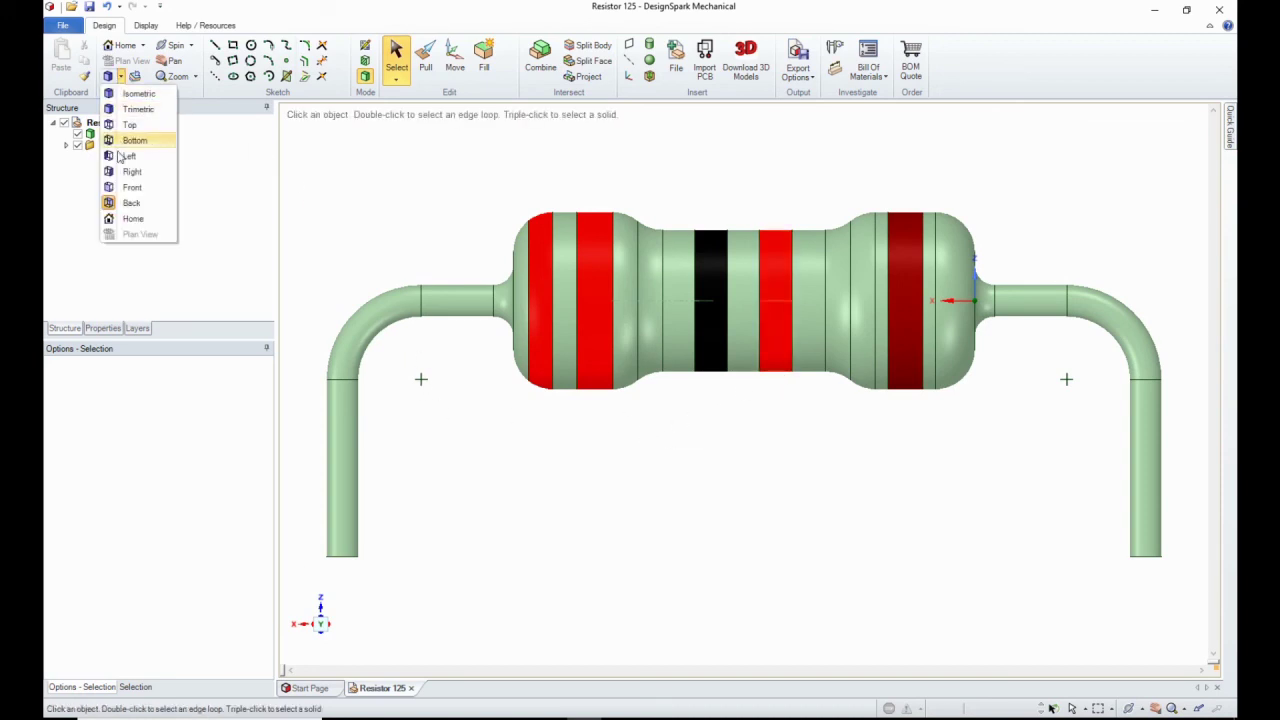
click(130, 215)
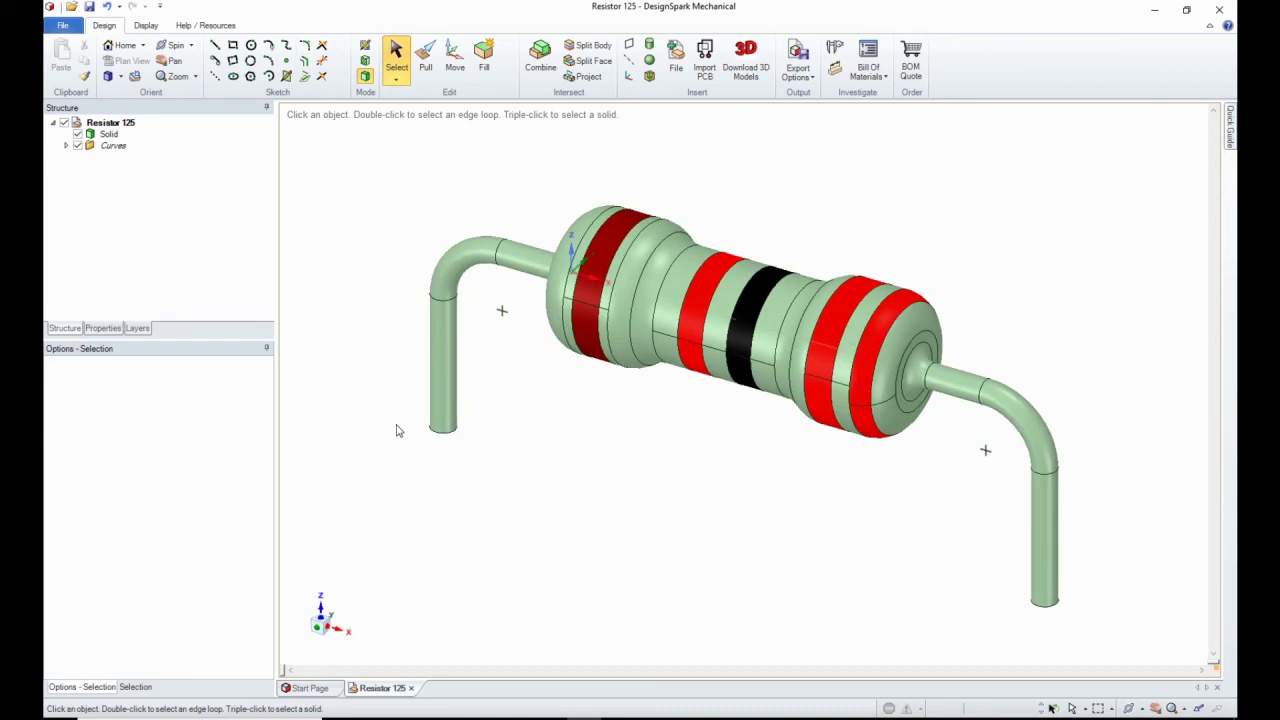